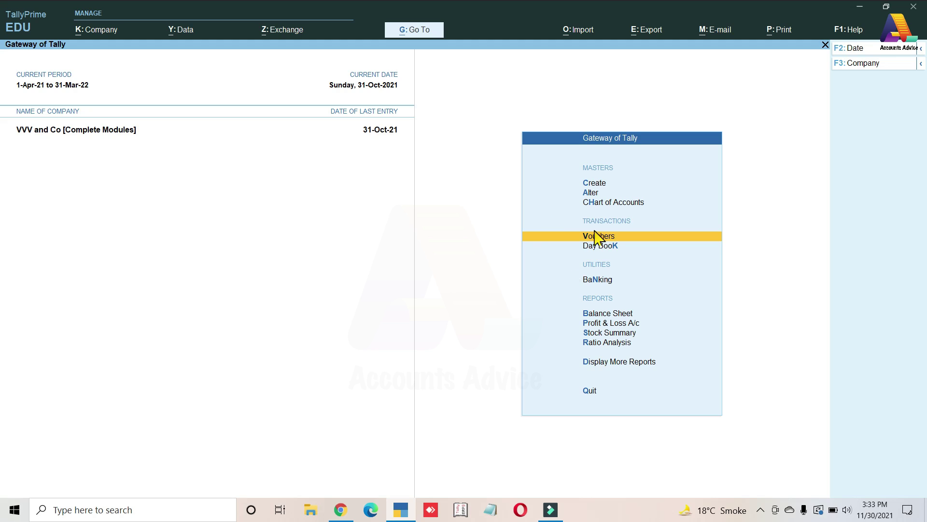
# Open the Statements of Inventory reports within Display More Reports.
pyautogui.press('Down')
pyautogui.press('Down')
pyautogui.press('Down')
pyautogui.press('Down')
pyautogui.press('Down')
pyautogui.press('Down')
pyautogui.press('Down')
pyautogui.press('Down')
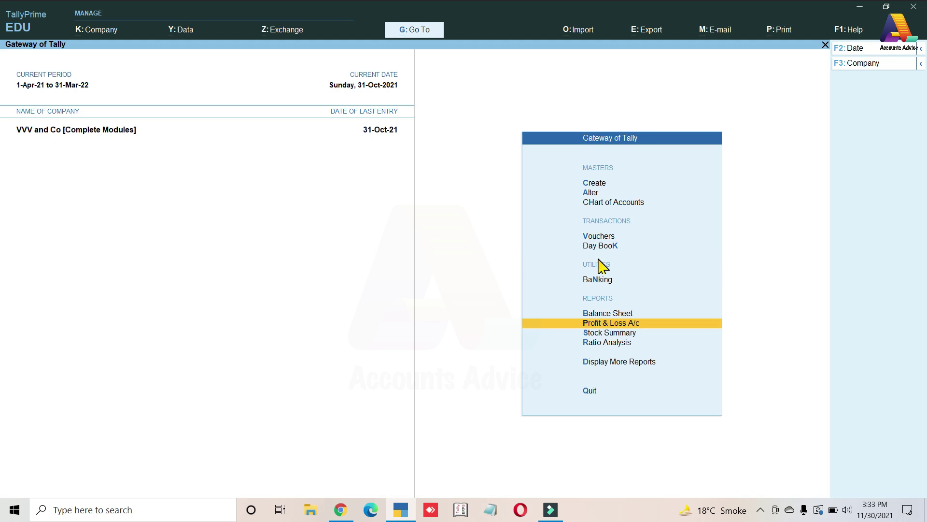
pyautogui.click(615, 359)
pyautogui.press('Down')
pyautogui.press('Down')
pyautogui.press('Down')
pyautogui.press('Down')
pyautogui.press('Down')
pyautogui.press('Down')
pyautogui.press('Down')
pyautogui.press('Down')
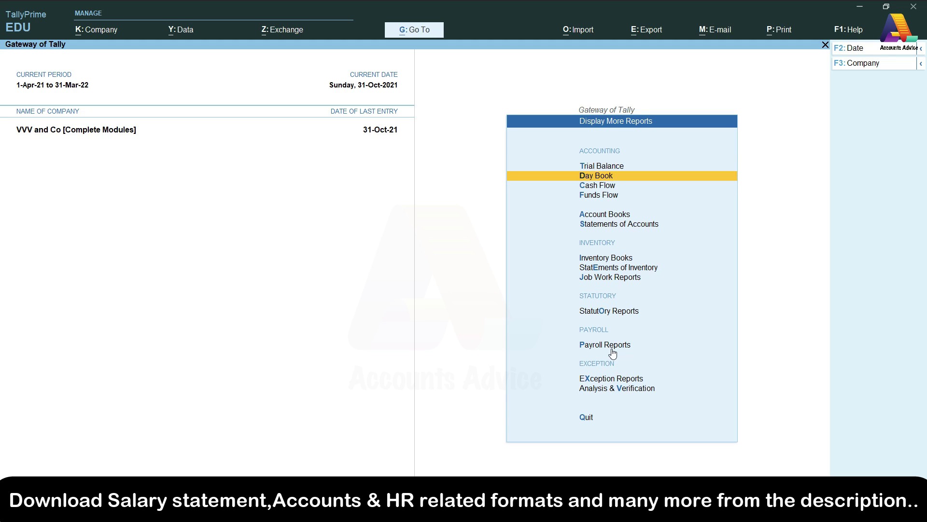
pyautogui.press('Up')
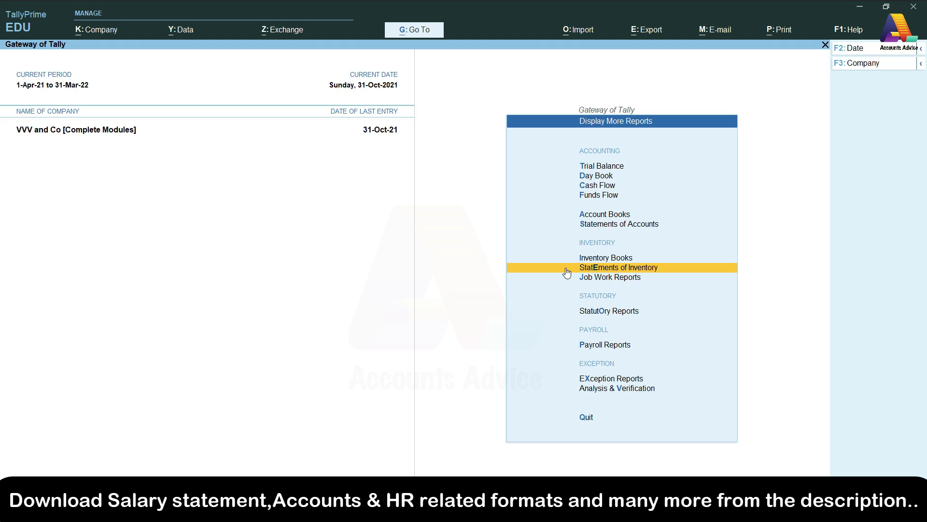
pyautogui.click(629, 270)
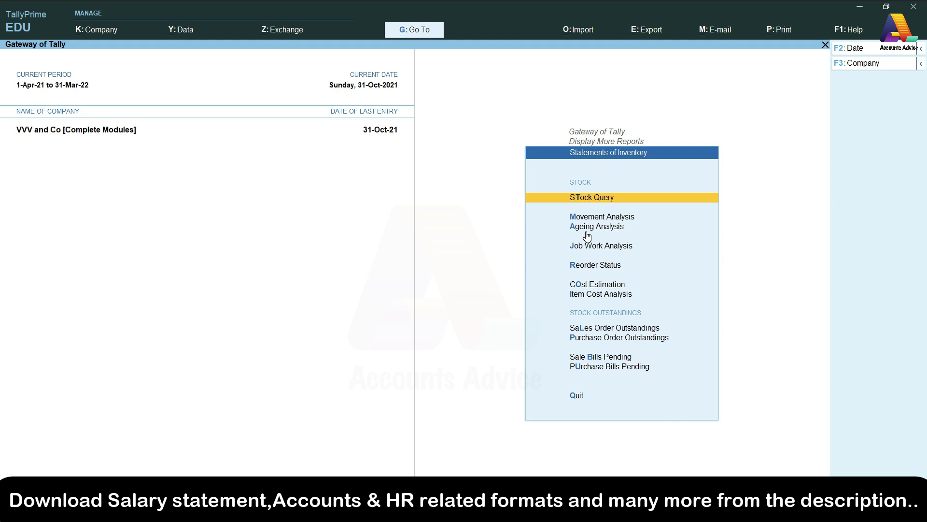
# Open Ageing Analysis up to its stock group selection.
pyautogui.press('Down')
pyautogui.press('Down')
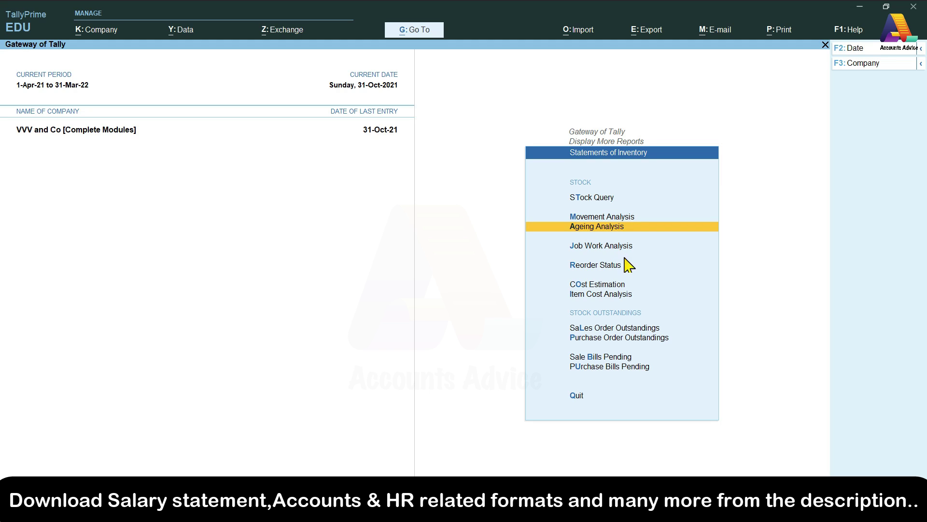
pyautogui.press('Return')
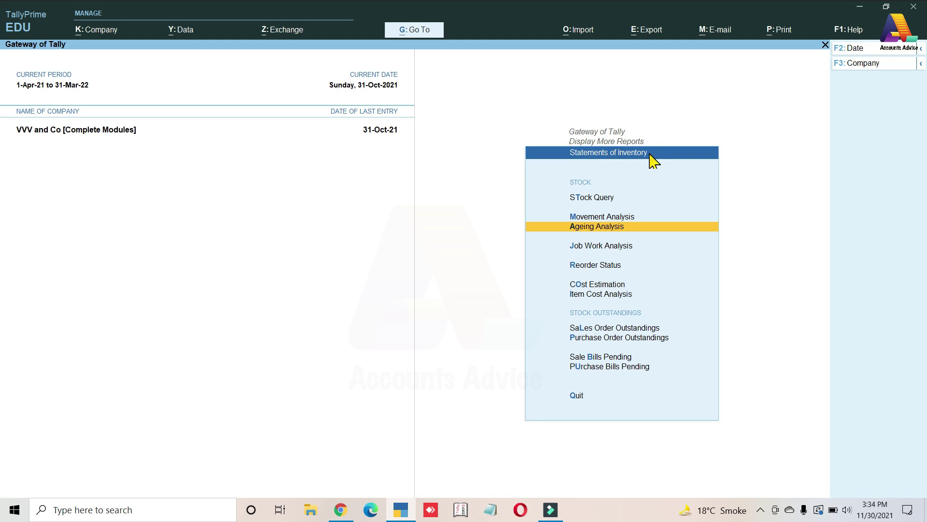
pyautogui.click(587, 229)
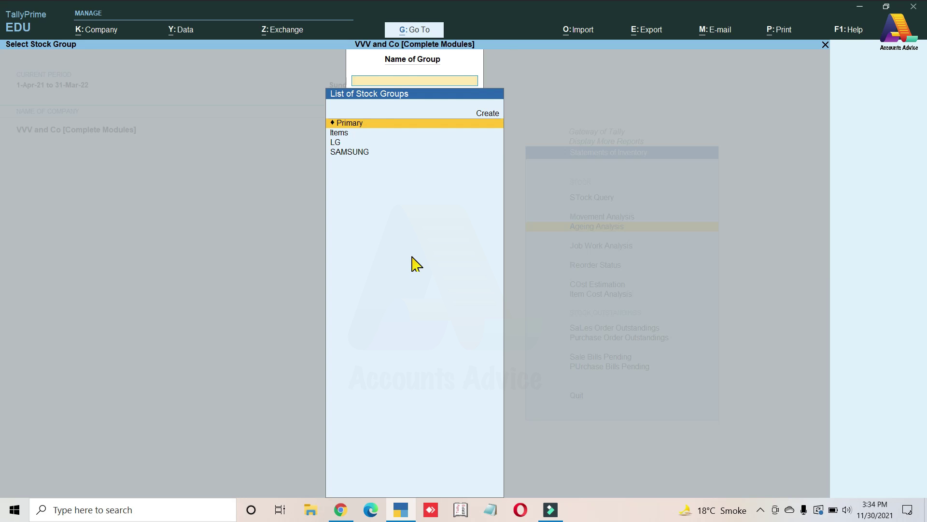
# Leave the stock group selection and open the Stock Summary to examine the closing quantities, rates and values of all items.
pyautogui.press('Escape')
pyautogui.press('Escape')
pyautogui.press('Down')
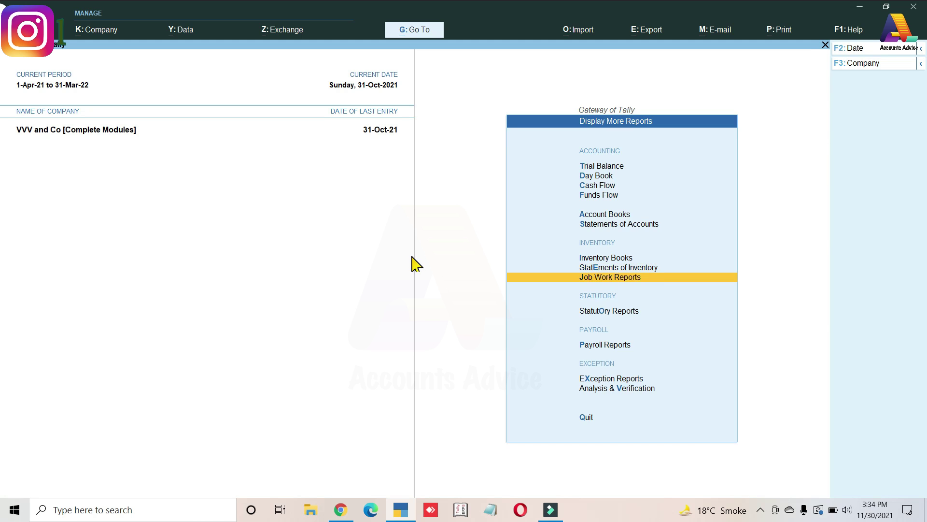
pyautogui.press('Escape')
pyautogui.press('Up')
pyautogui.press('Up')
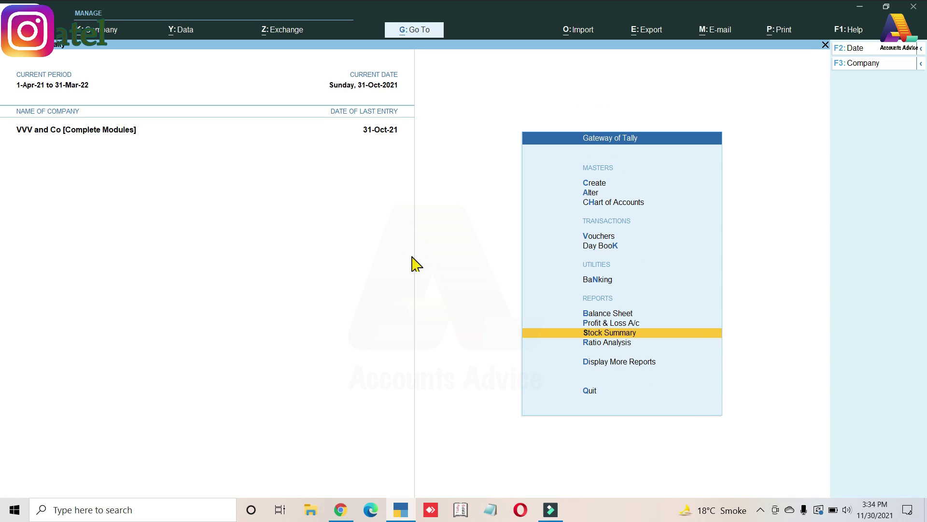
pyautogui.press('Return')
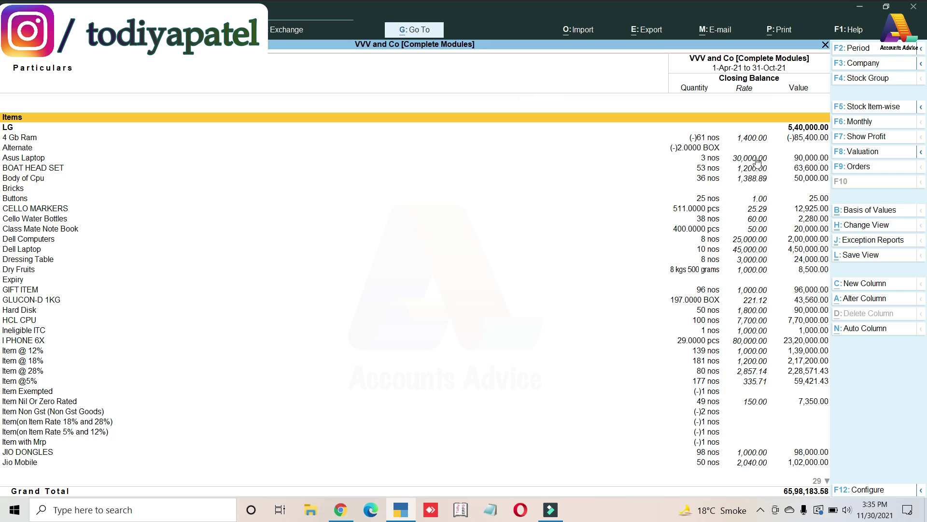
pyautogui.scroll(-15, 778, 161)
pyautogui.scroll(-18, 783, 165)
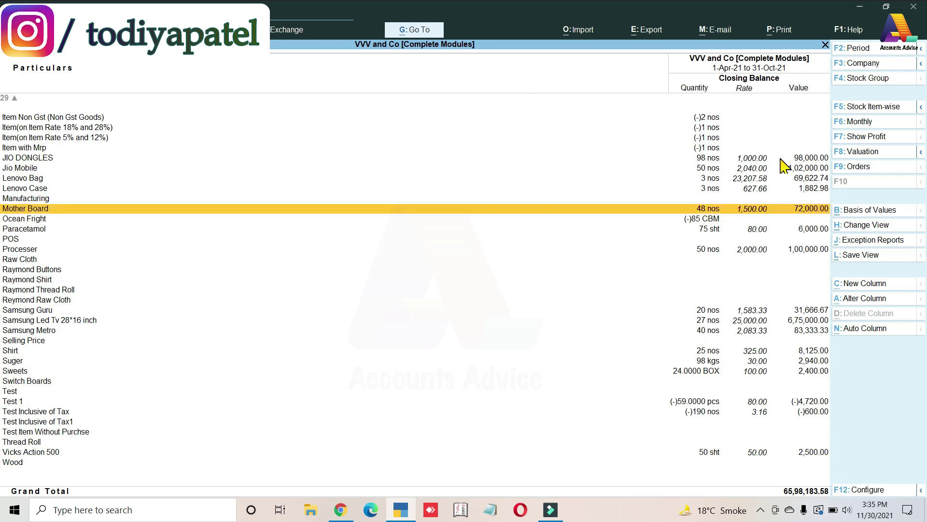
pyautogui.scroll(20, 783, 165)
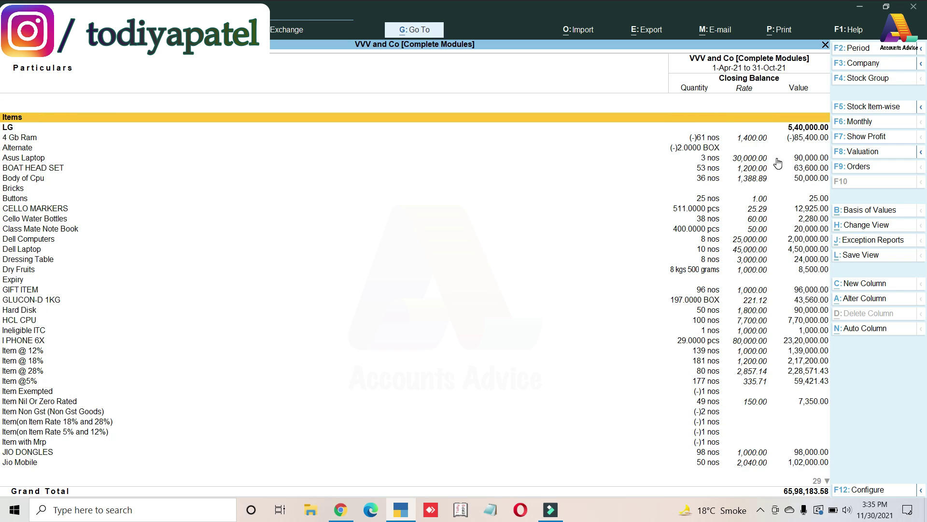
pyautogui.scroll(-4, 779, 162)
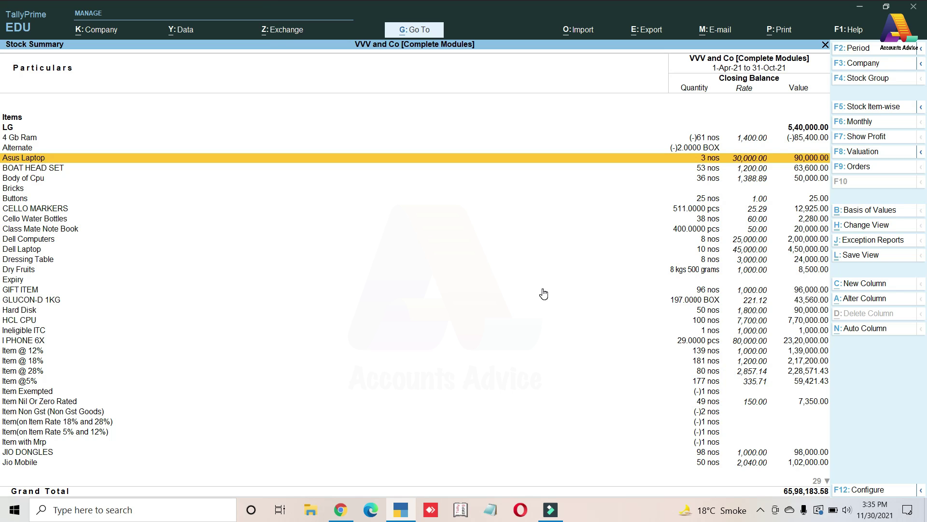
# Close the Stock Summary and go to the Statements of Inventory reports within Display More Reports.
pyautogui.press('Escape')
pyautogui.press('Down')
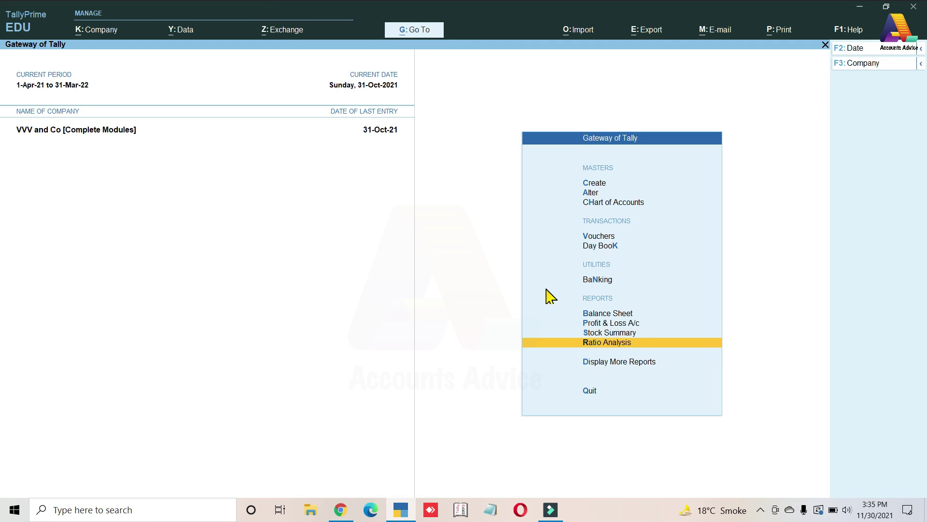
pyautogui.press('Down')
pyautogui.press('Return')
pyautogui.press('Down')
pyautogui.press('Down')
pyautogui.press('Down')
pyautogui.press('Down')
pyautogui.press('Down')
pyautogui.press('Down')
pyautogui.press('Down')
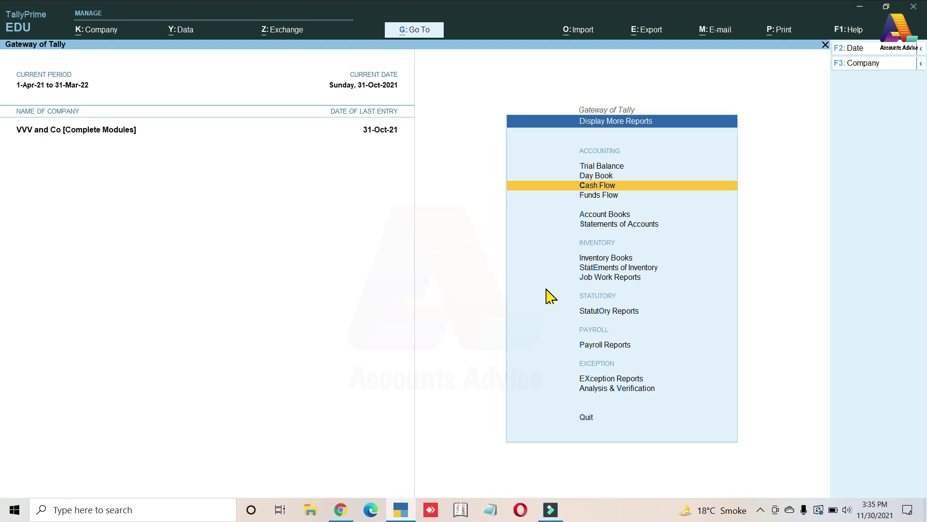
pyautogui.press('Return')
# Open the Ageing Analysis report for the Primary stock group.
pyautogui.press('Down')
pyautogui.press('Down')
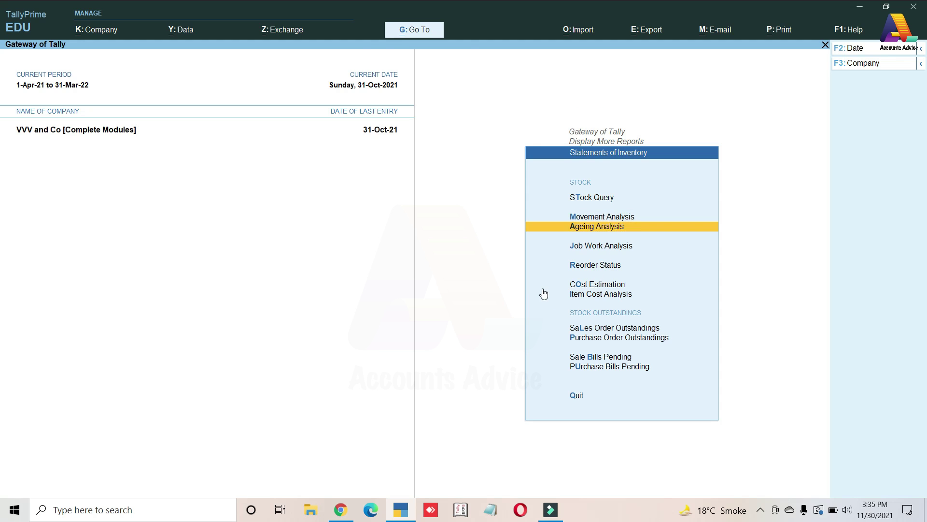
pyautogui.press('Return')
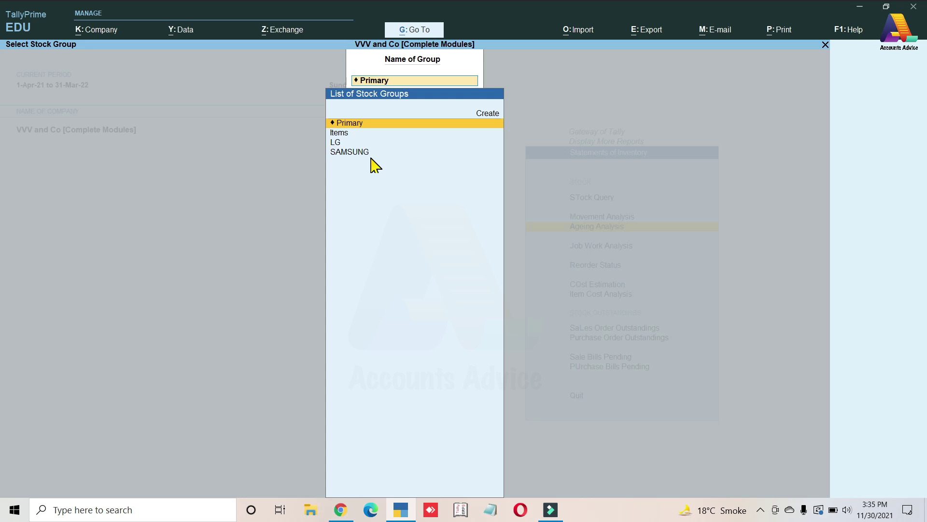
pyautogui.click(365, 125)
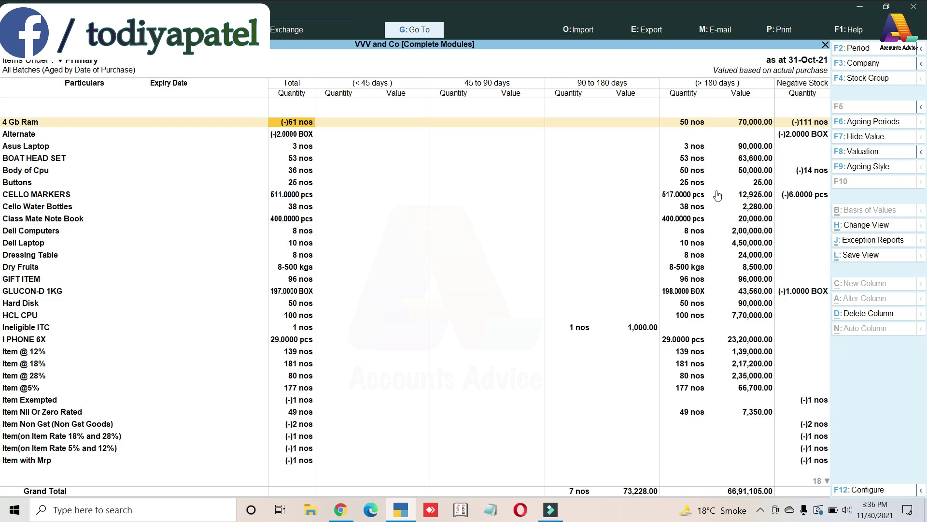
# Examine the ageing periods of the items from 4 Gb Ram down to Ineligible ITC.
pyautogui.press('Down')
pyautogui.press('Down')
pyautogui.press('Down')
pyautogui.press('Down')
pyautogui.press('Down')
pyautogui.press('Down')
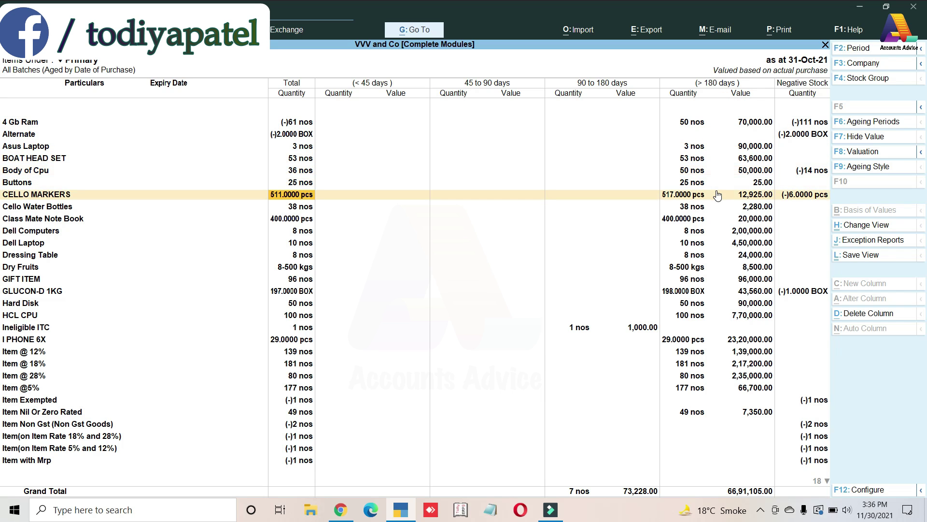
pyautogui.press('Up')
pyautogui.press('Up')
pyautogui.press('Up')
pyautogui.press('Up')
pyautogui.press('Up')
pyautogui.press('Down')
pyautogui.press('Down')
pyautogui.press('Down')
pyautogui.press('Down')
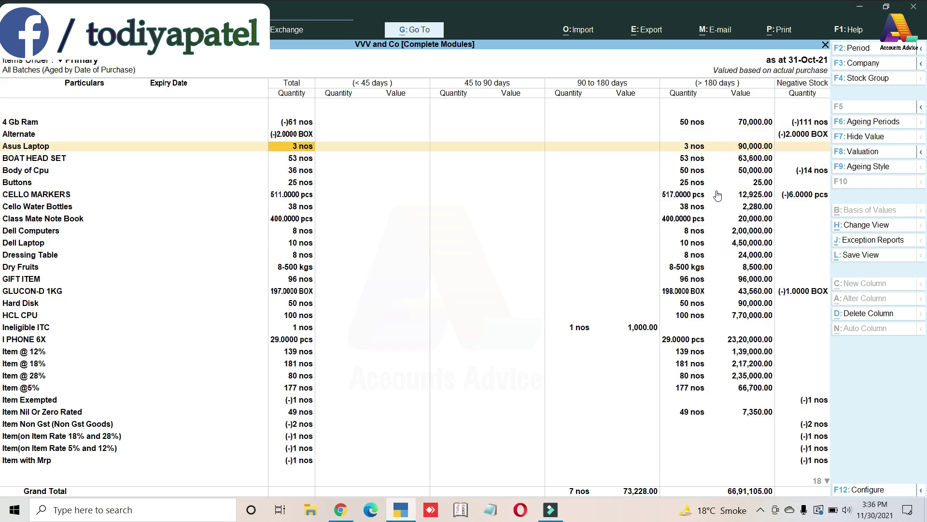
pyautogui.press('Down')
pyautogui.press('Down')
pyautogui.press('Down')
pyautogui.press('Down')
pyautogui.press('Down')
pyautogui.press('Down')
pyautogui.press('Down')
pyautogui.press('Down')
pyautogui.press('Down')
pyautogui.press('Down')
pyautogui.press('Down')
pyautogui.press('Down')
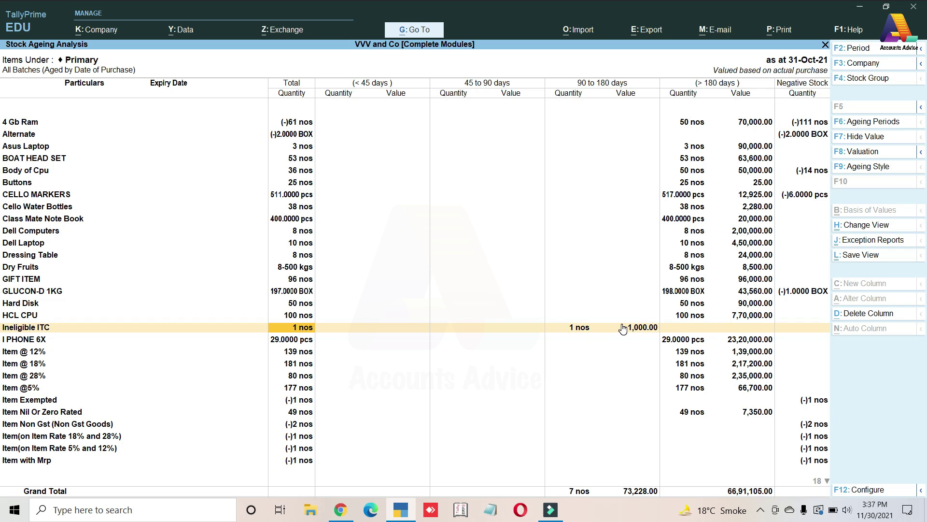
# Review the ageing of the remaining items down to Vicks Action 500 and return to the start of the list.
pyautogui.press('Down')
pyautogui.press('Down')
pyautogui.press('pagedown')
pyautogui.press('pagedown')
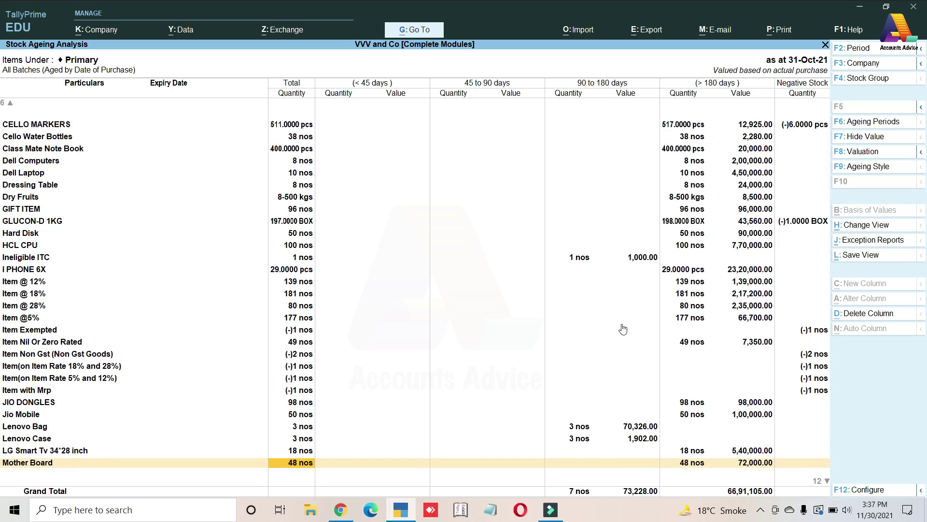
pyautogui.press('Down')
pyautogui.press('Down')
pyautogui.press('Down')
pyautogui.press('Down')
pyautogui.press('Down')
pyautogui.press('Down')
pyautogui.press('Down')
pyautogui.press('Down')
pyautogui.press('Down')
pyautogui.press('Down')
pyautogui.press('Down')
pyautogui.press('Down')
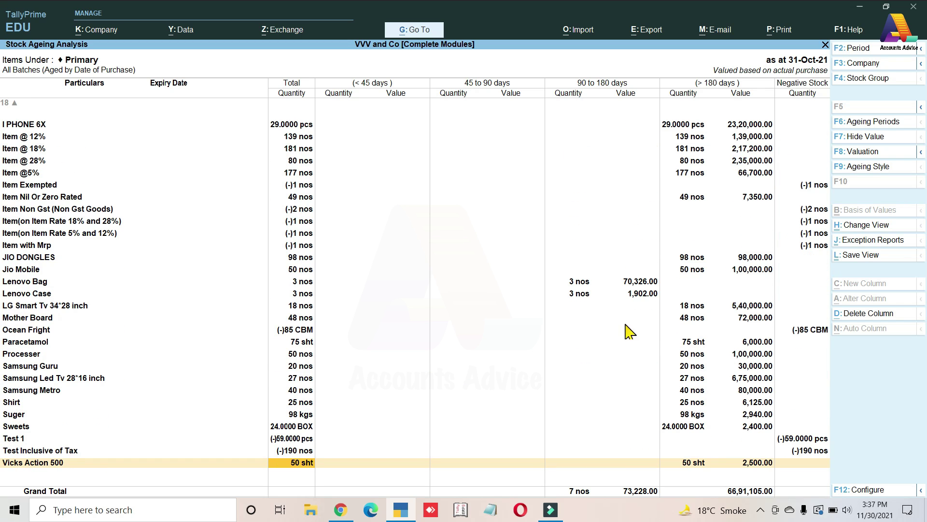
pyautogui.press('Up')
pyautogui.press('Up')
pyautogui.press('Up')
pyautogui.press('Up')
pyautogui.press('Up')
pyautogui.press('Up')
pyautogui.press('Up')
pyautogui.press('Up')
pyautogui.press('Up')
pyautogui.press('Up')
pyautogui.press('Up')
pyautogui.press('Up')
pyautogui.press('Up')
pyautogui.press('Up')
pyautogui.press('Up')
pyautogui.press('Up')
pyautogui.press('Up')
pyautogui.press('Up')
pyautogui.press('Up')
pyautogui.press('Up')
pyautogui.press('Up')
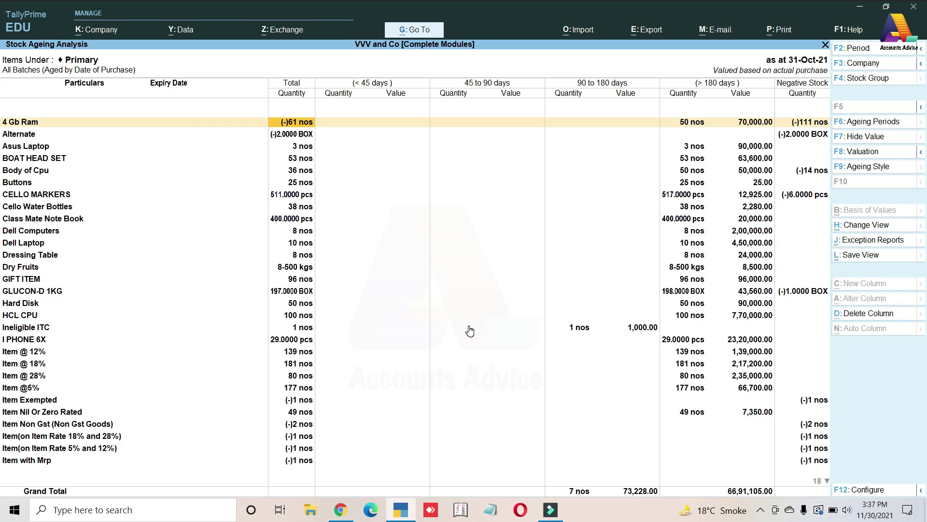
# Expand the ageing report to its detailed godown and batch breakdown and select the Paracetamol item.
pyautogui.hotkey('alt', 'F1')
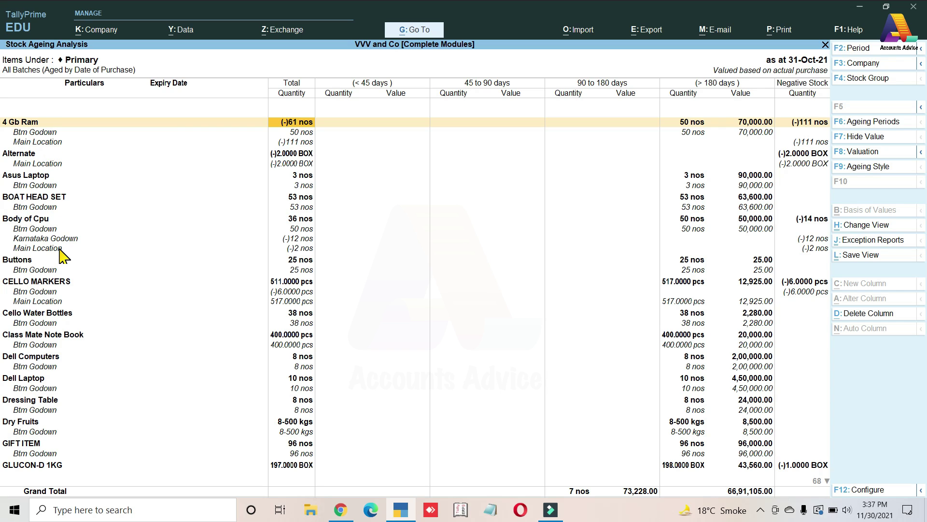
pyautogui.scroll(-10, 62, 256)
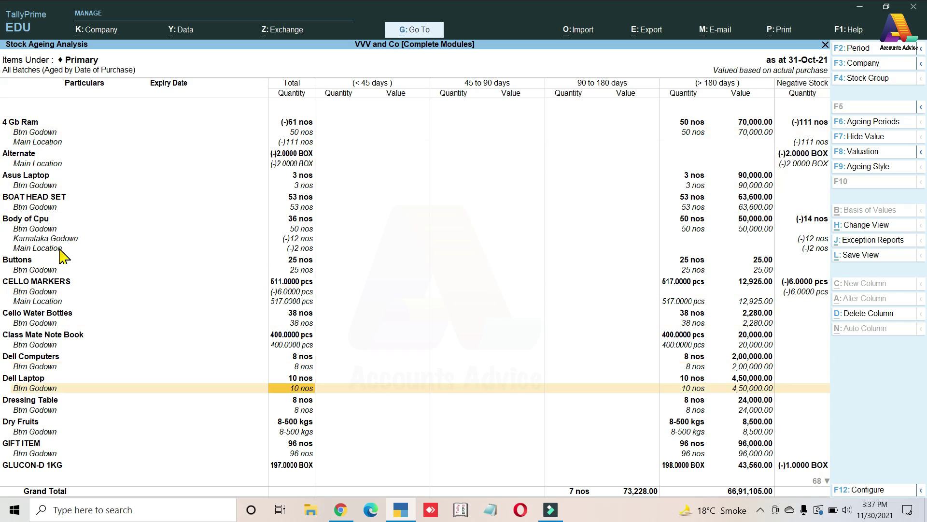
pyautogui.scroll(-10, 63, 256)
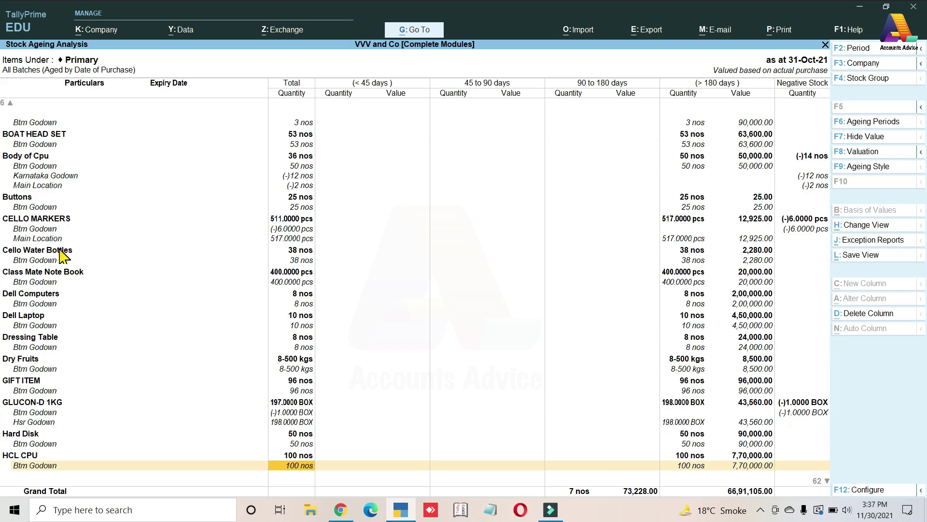
pyautogui.scroll(-20, 63, 256)
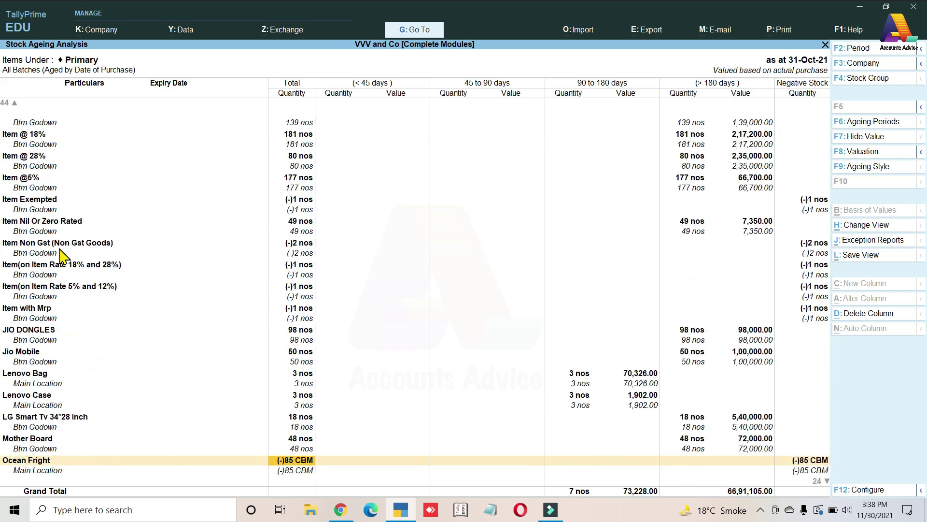
pyautogui.scroll(3, 63, 256)
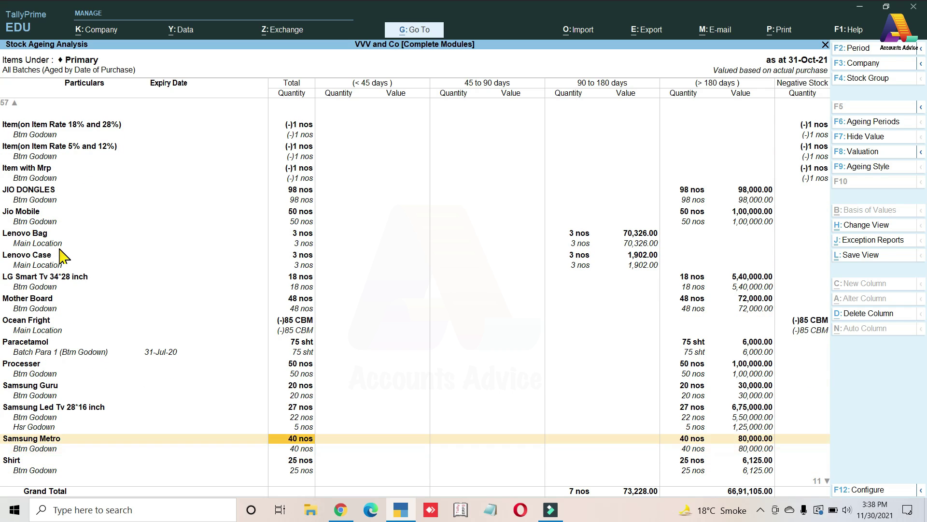
pyautogui.click(35, 341)
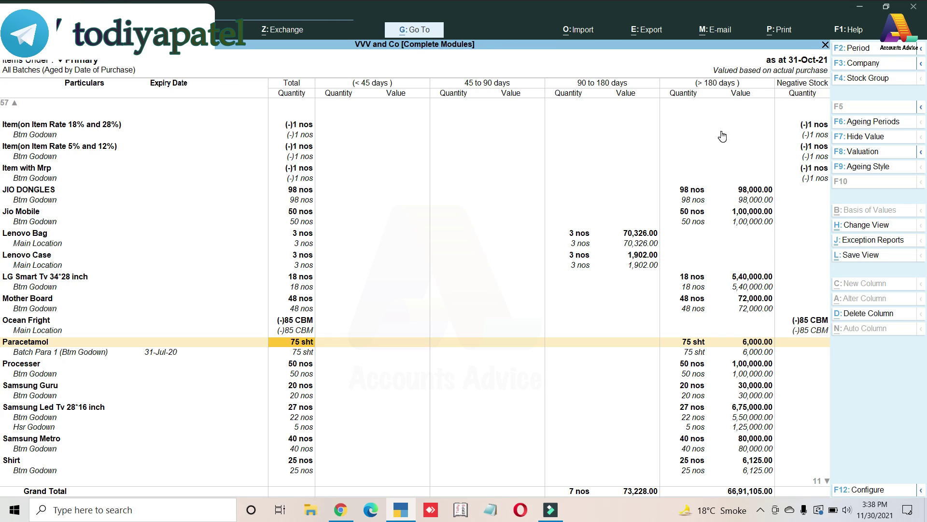
# Set the report period from 1-4-2019 to 31-12-2019.
pyautogui.hotkey('alt', 'F2')
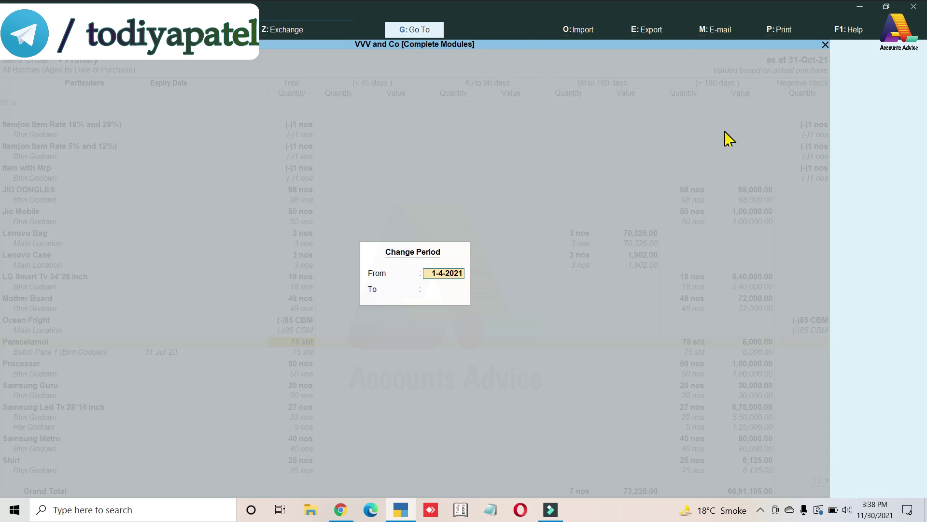
pyautogui.write('1')
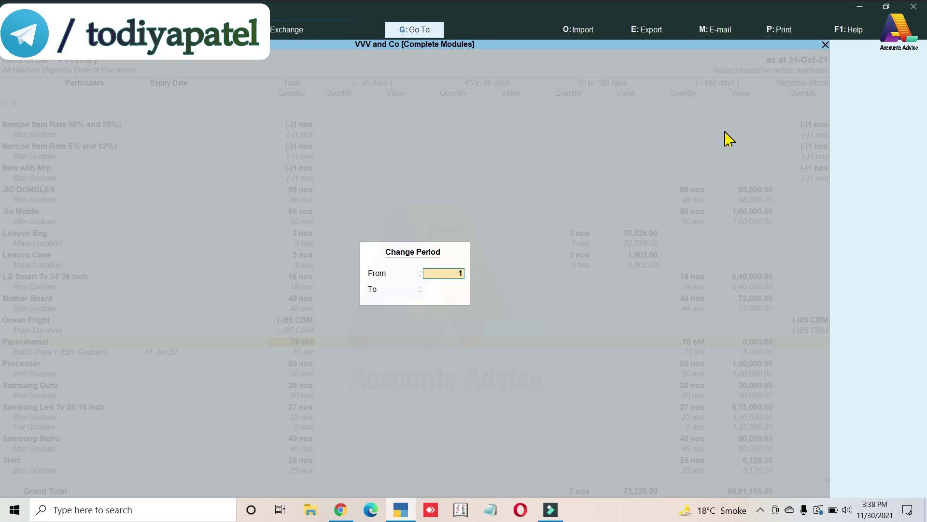
pyautogui.write('-4-2019')
pyautogui.press('Return')
pyautogui.write('31-12-19')
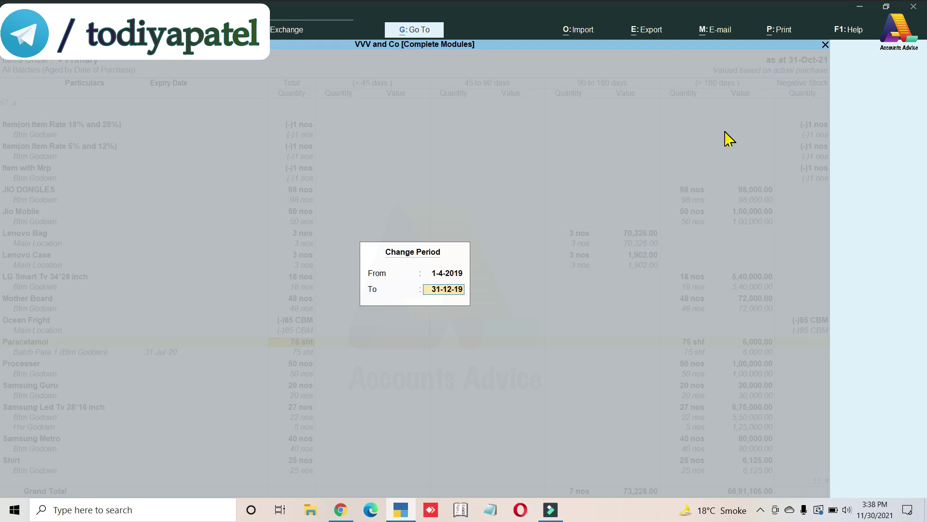
pyautogui.press('Return')
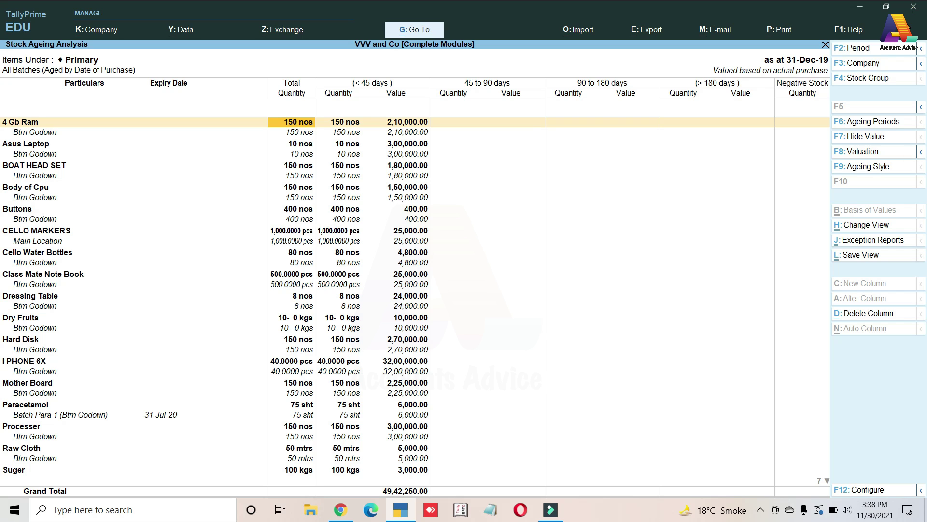
# Set the report period to start on 1-4-2021 and leave its end date blank.
pyautogui.press('F2')
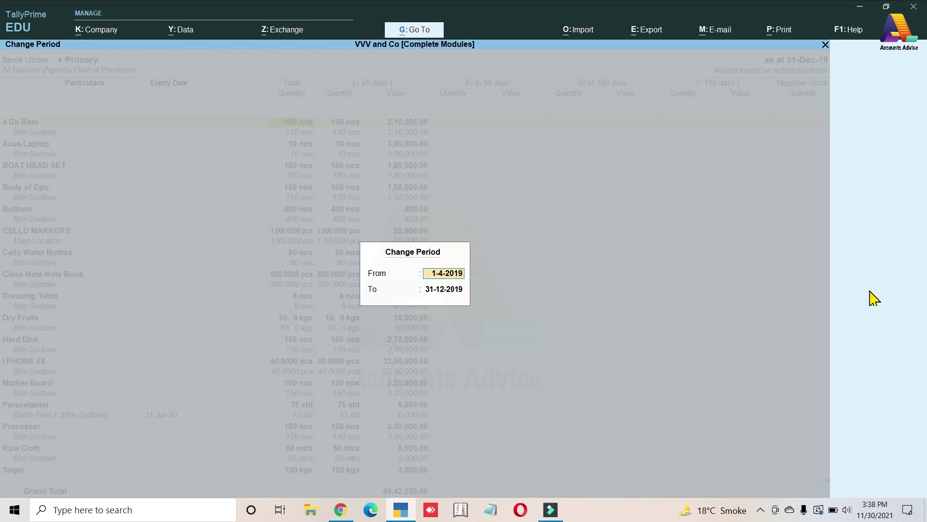
pyautogui.write('1')
pyautogui.write('-4-2021')
pyautogui.press('Return')
pyautogui.press('BackSpace')
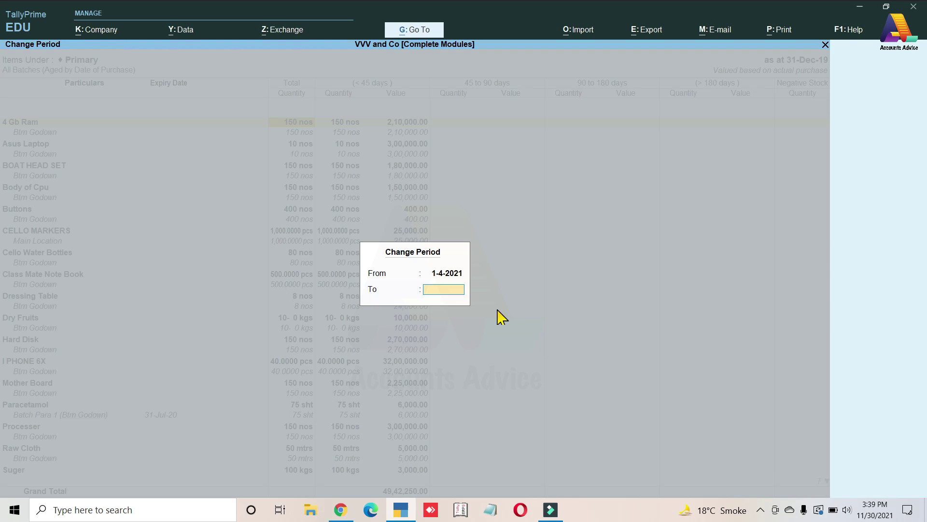
pyautogui.press('Return')
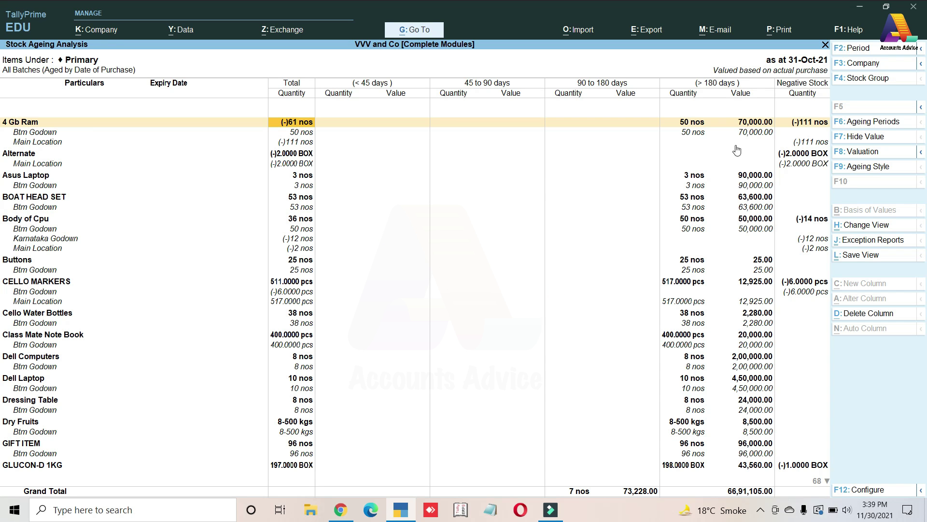
# Try adding an ageing period from 180 to 200 days, and discard the change.
pyautogui.click(875, 123)
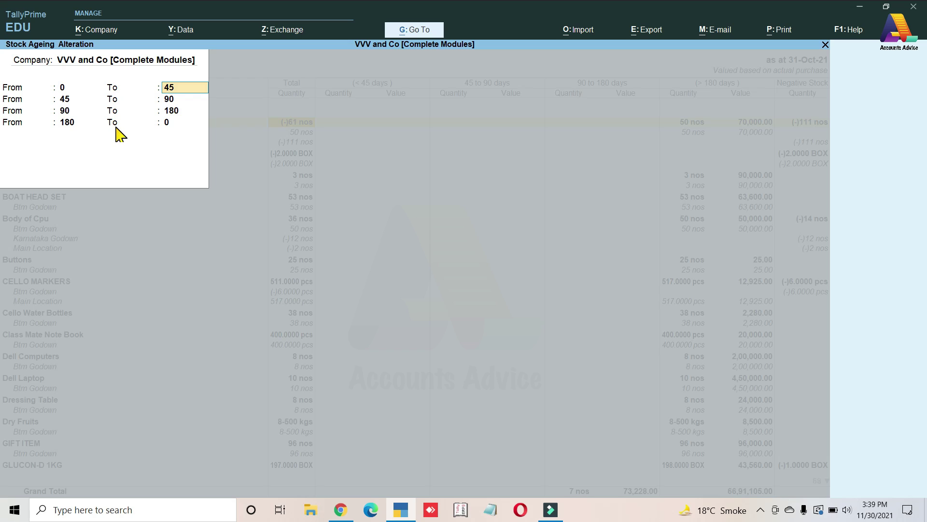
pyautogui.press('Return')
pyautogui.press('Return')
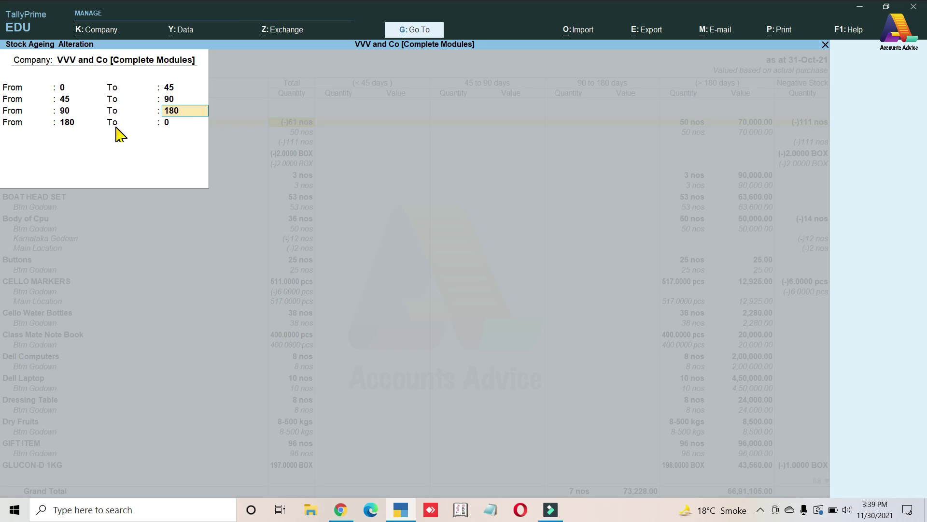
pyautogui.press('Return')
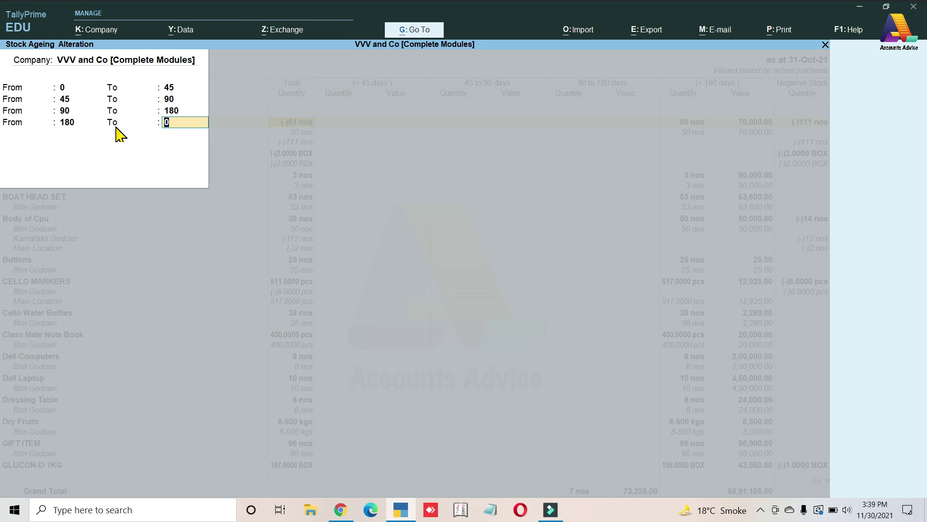
pyautogui.press('Return')
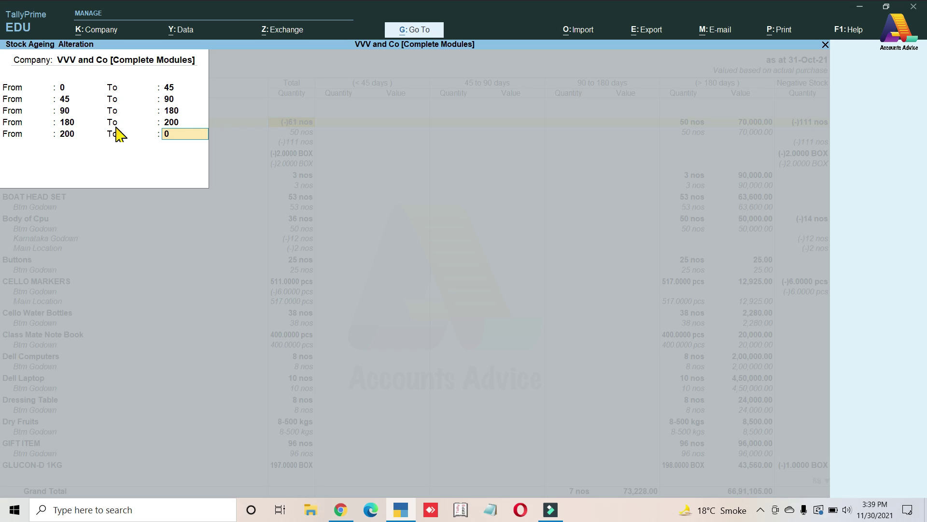
pyautogui.press('Escape')
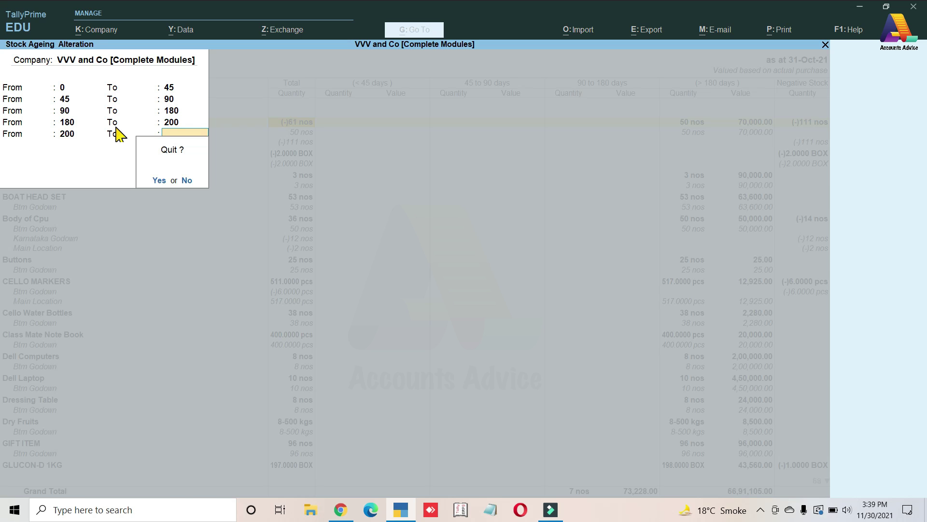
pyautogui.press('y')
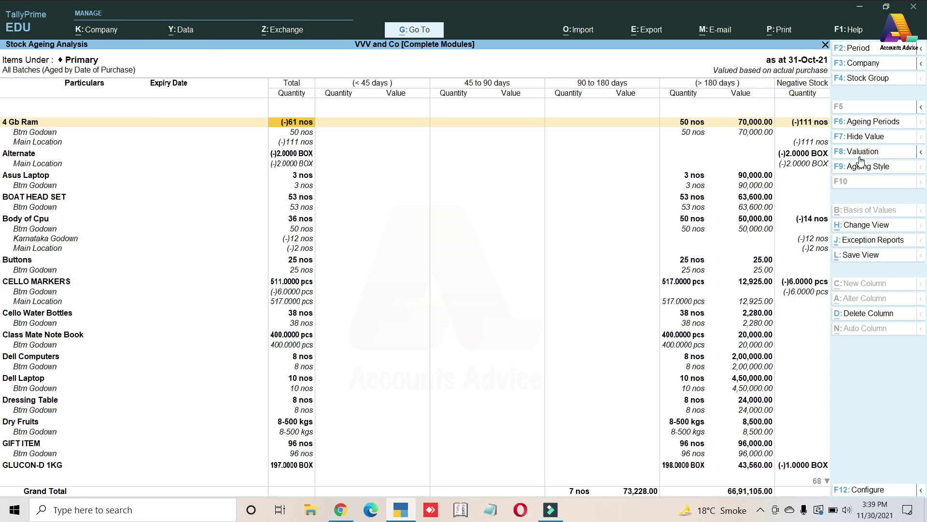
# Set the valuation method of the ageing report to Default.
pyautogui.click(921, 151)
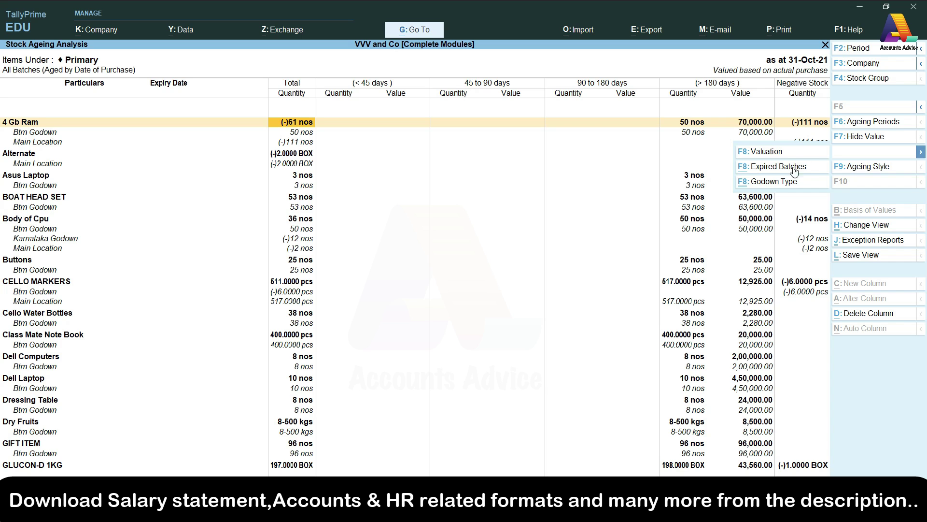
pyautogui.click(764, 149)
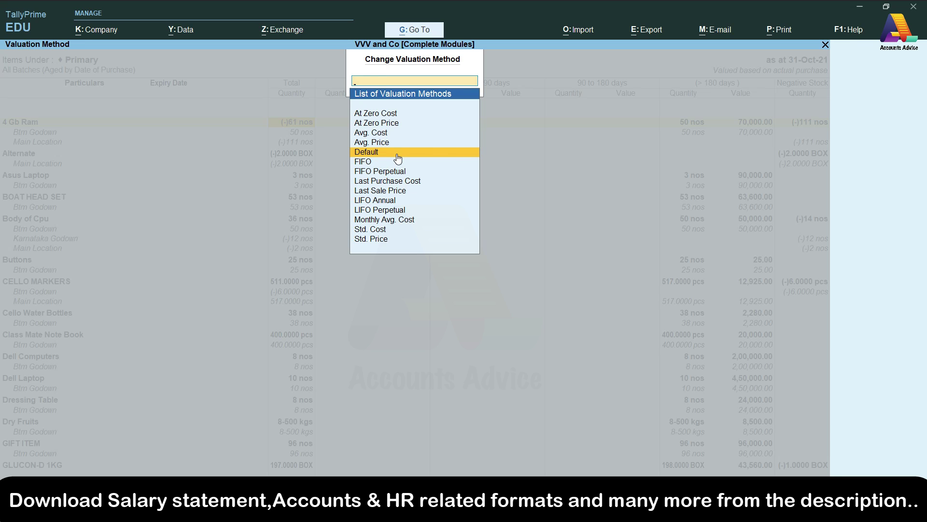
pyautogui.click(398, 157)
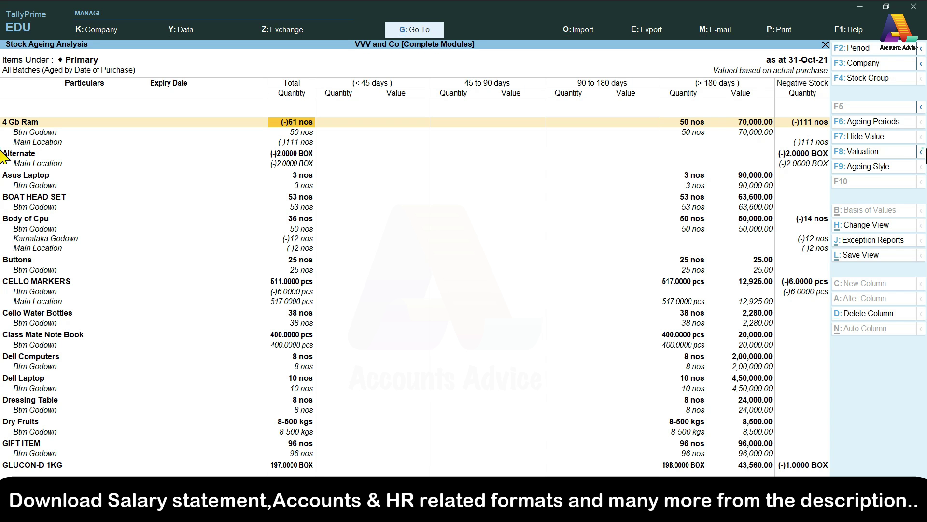
# Set the report's godown type to All Types so that own and third-party stock are both included.
pyautogui.click(920, 151)
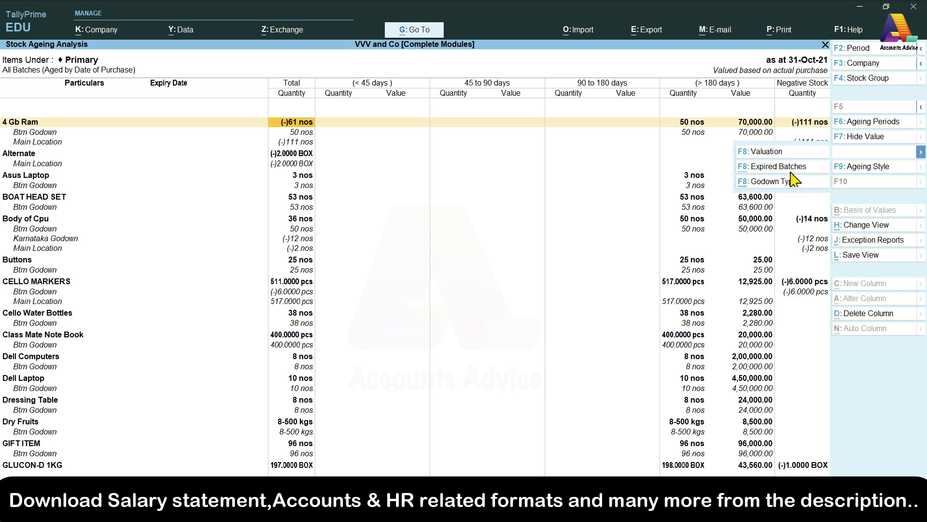
pyautogui.click(772, 182)
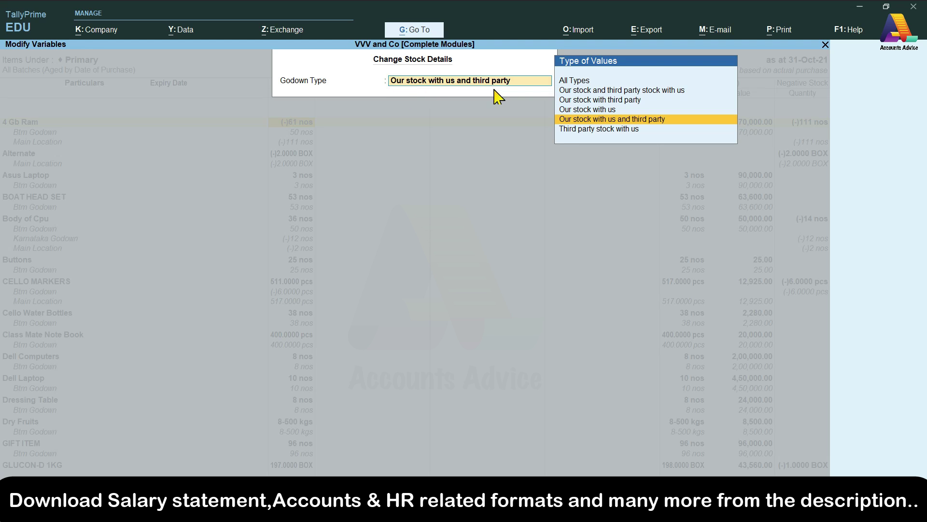
pyautogui.press('Up')
pyautogui.press('Up')
pyautogui.press('Up')
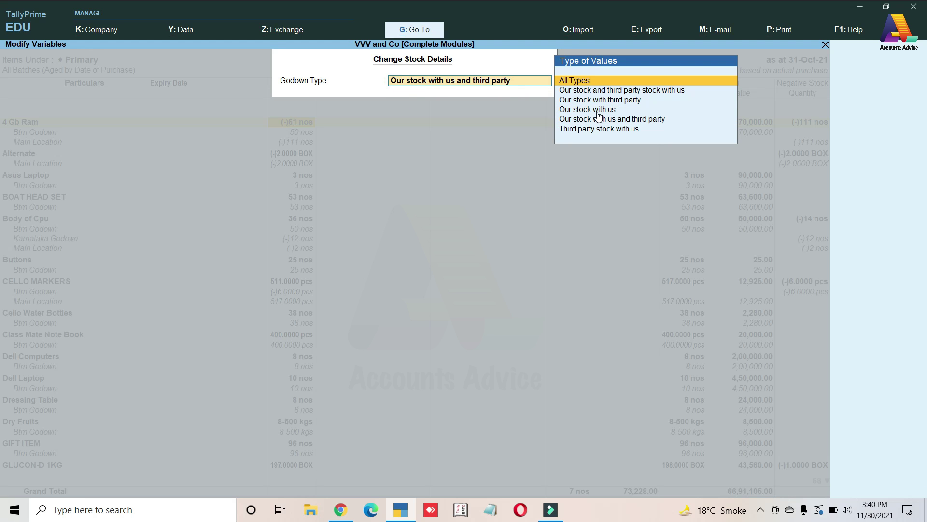
pyautogui.press('Return')
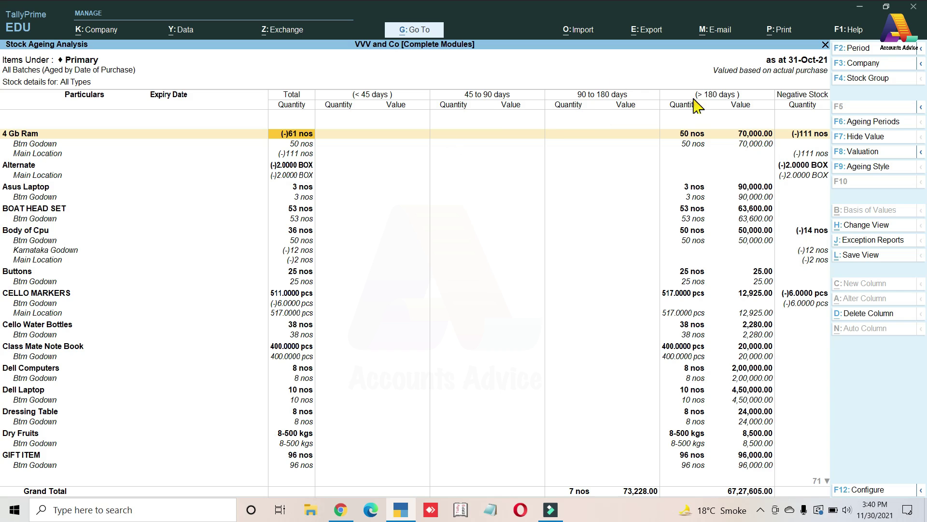
# Review the available ageing styles, keep By Date of Purchase and restrict the report to expired batches only.
pyautogui.click(874, 172)
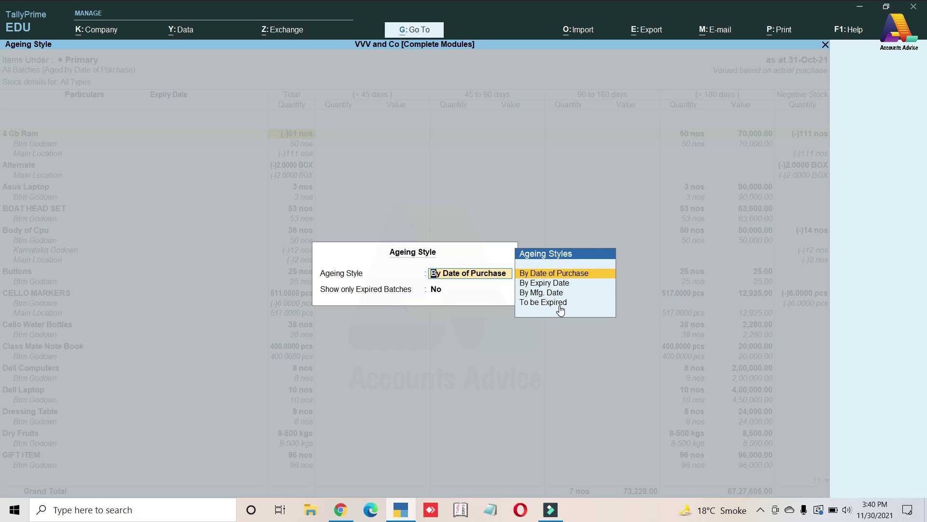
pyautogui.press('Down')
pyautogui.press('Down')
pyautogui.press('Down')
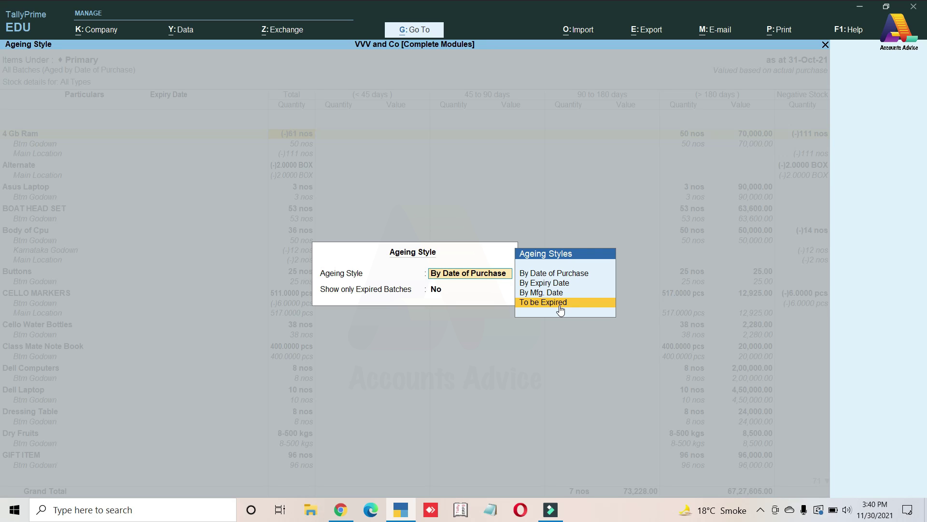
pyautogui.press('Up')
pyautogui.press('Up')
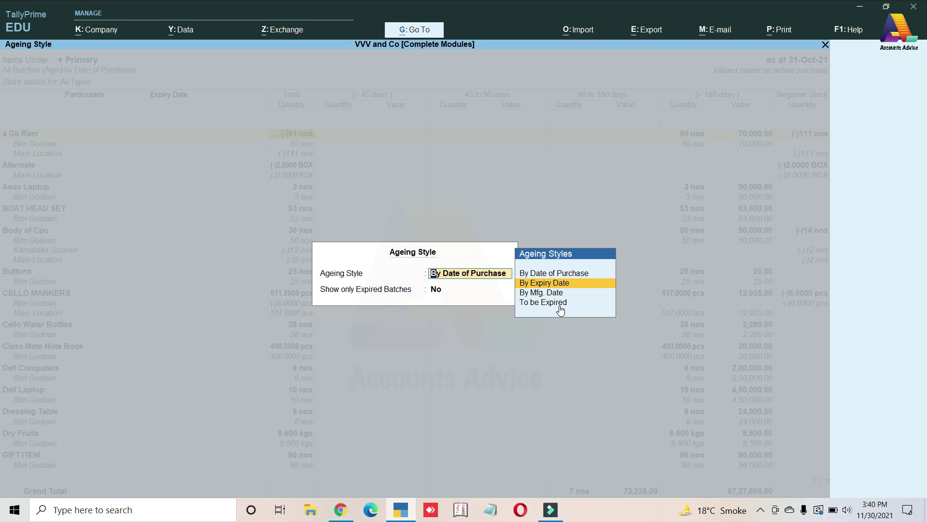
pyautogui.press('Down')
pyautogui.press('Down')
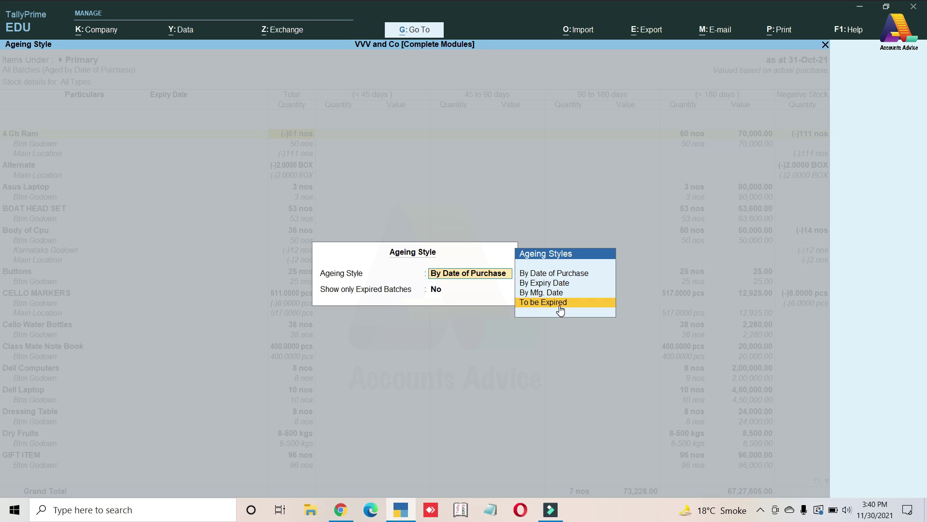
pyautogui.press('Up')
pyautogui.press('Up')
pyautogui.press('Up')
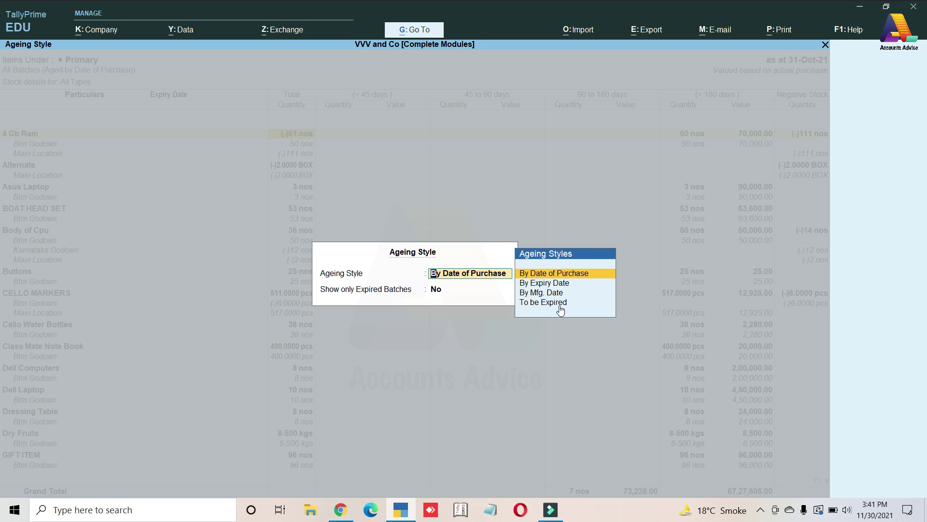
pyautogui.press('Return')
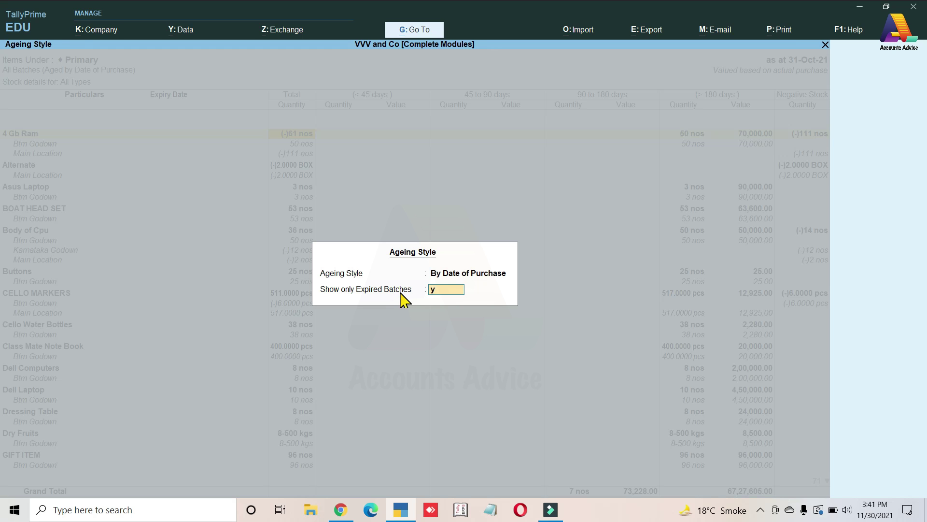
pyautogui.press('Return')
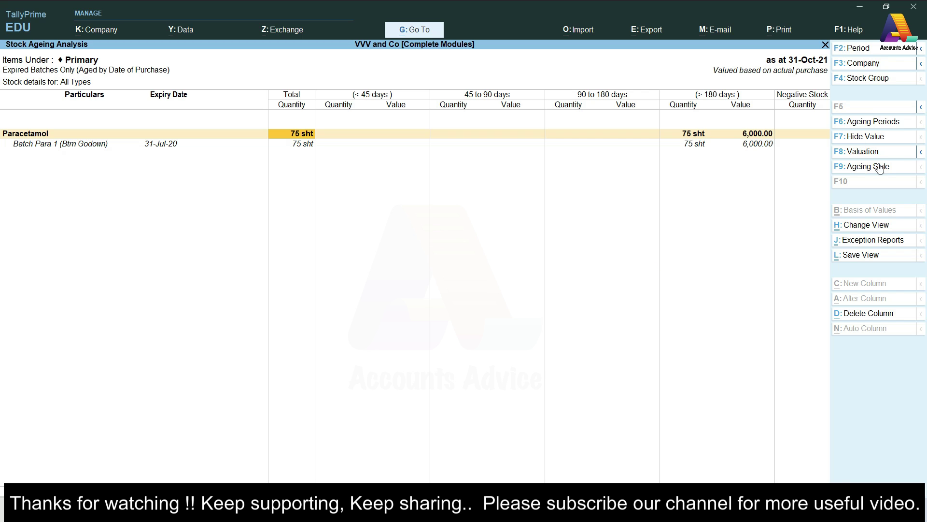
# Turn off the restriction to expired batches, keeping the By Date of Purchase ageing style.
pyautogui.click(859, 167)
pyautogui.press('Return')
pyautogui.write('n')
pyautogui.press('Return')
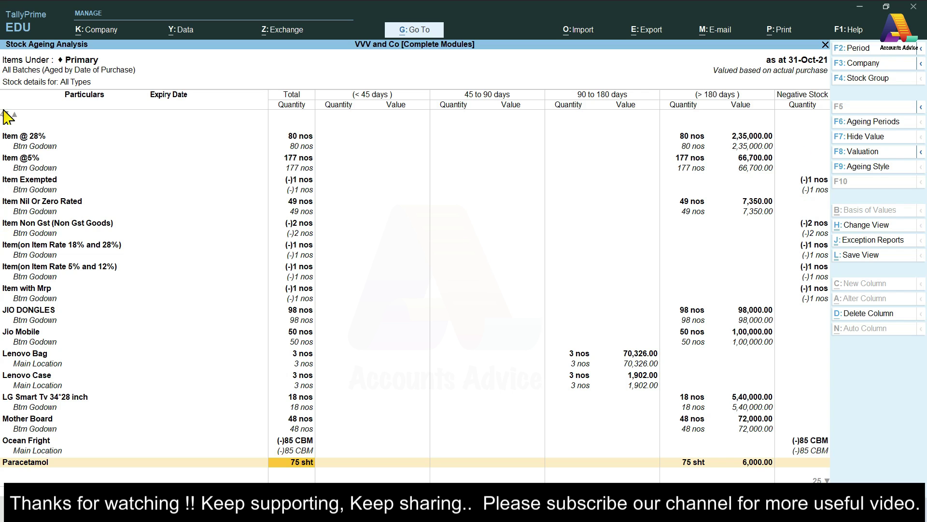
# Examine the expanded list of related reports and the list of exception reports available for the ageing analysis.
pyautogui.click(864, 225)
pyautogui.press('Up')
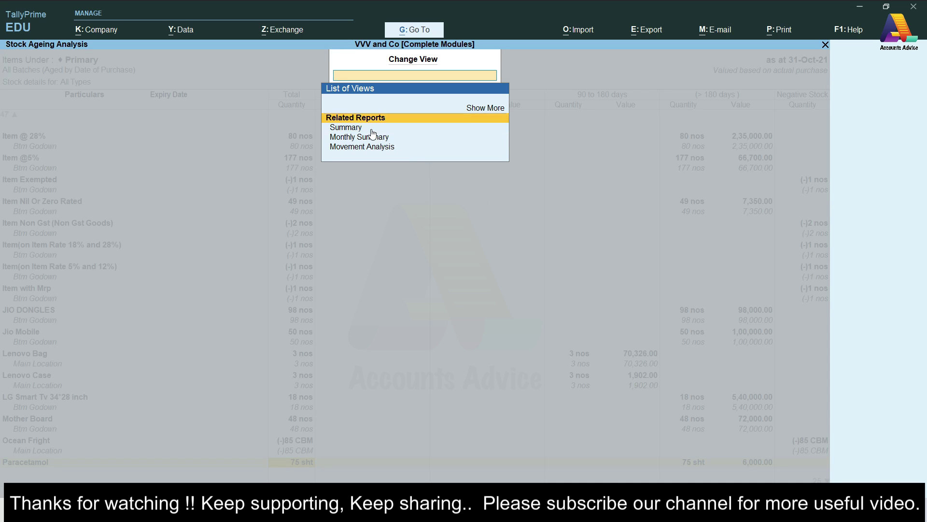
pyautogui.press('Return')
pyautogui.press('Down')
pyautogui.press('Down')
pyautogui.press('Down')
pyautogui.press('Down')
pyautogui.press('Down')
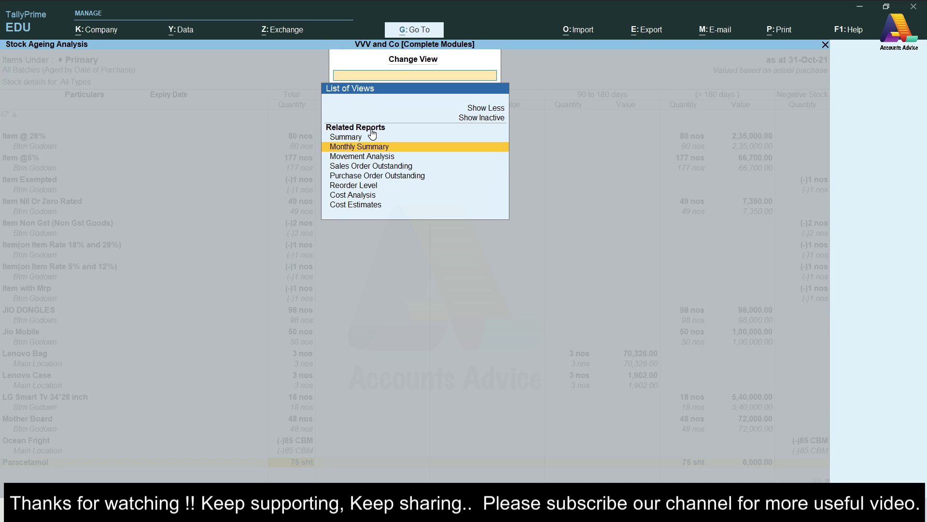
pyautogui.press('Escape')
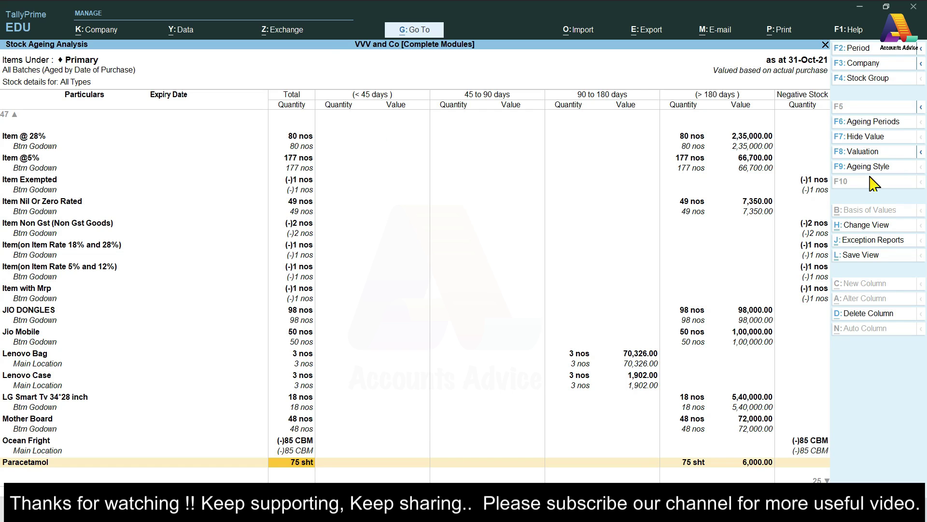
pyautogui.click(861, 243)
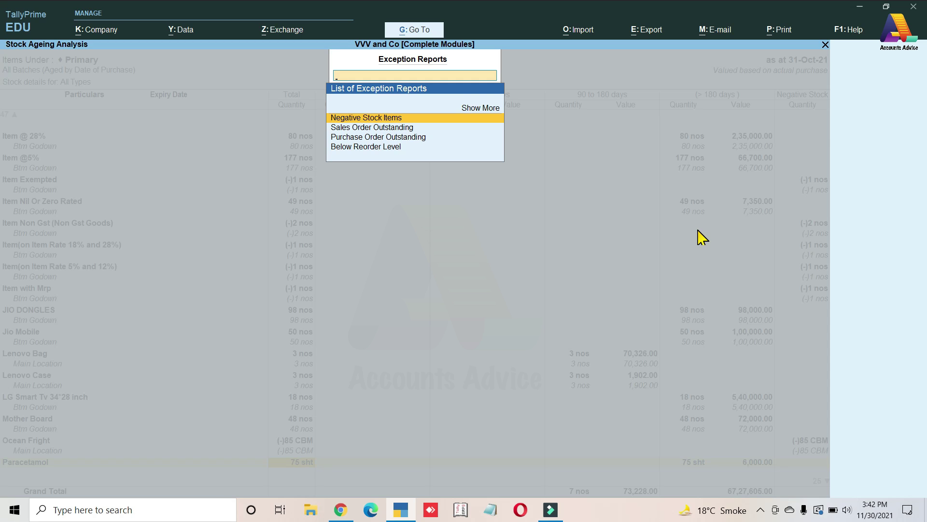
pyautogui.press('Escape')
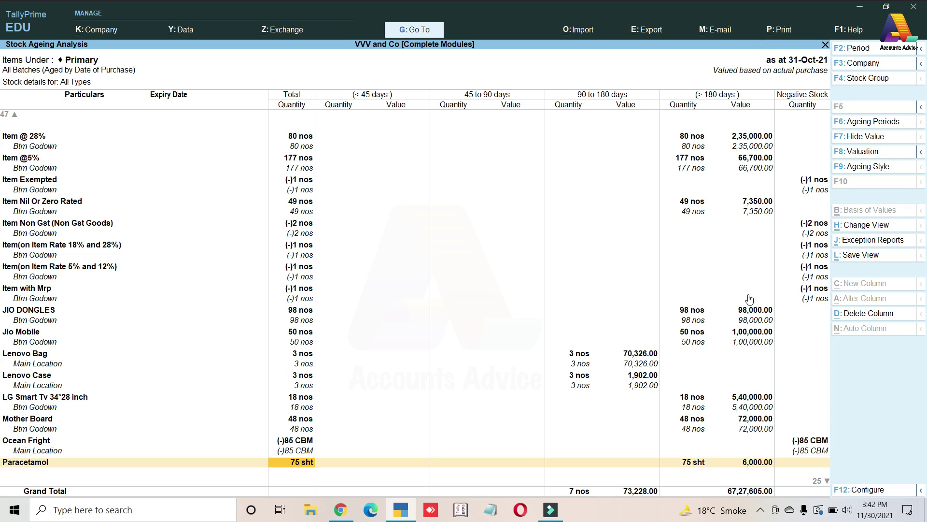
# Configure the report with the Detailed format, Name Only as the stock item display name and the Default sorting method.
pyautogui.press('F12')
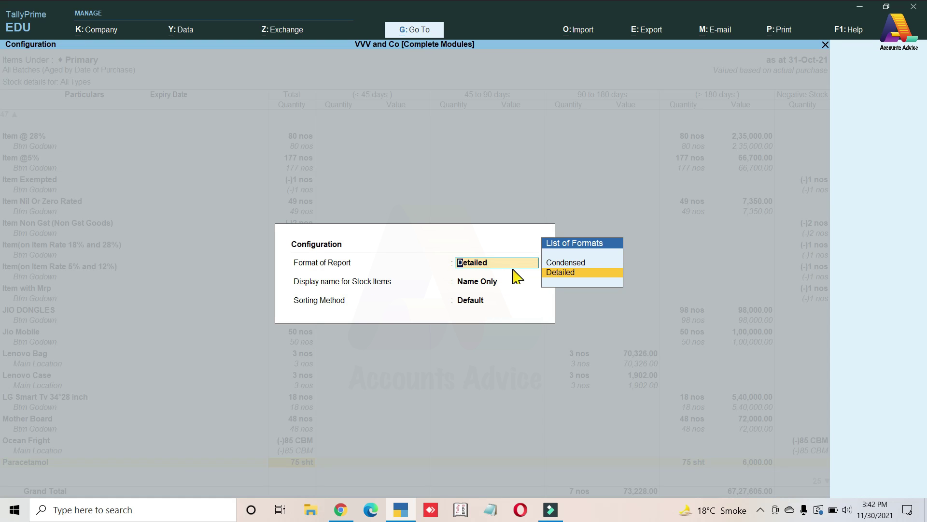
pyautogui.press('Return')
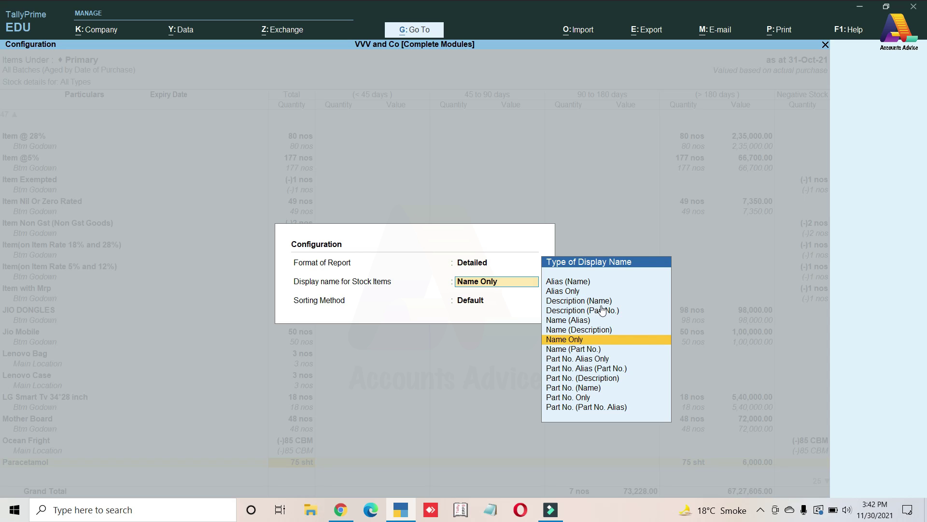
pyautogui.press('Return')
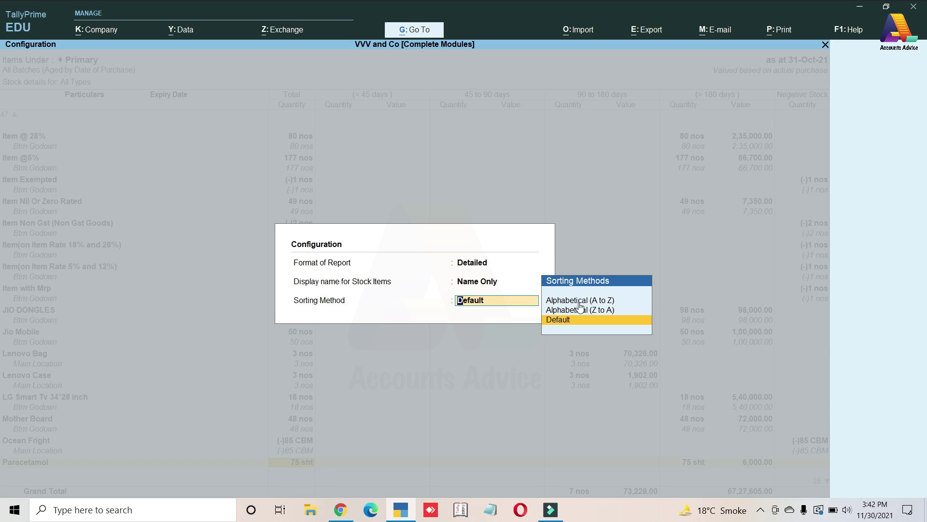
pyautogui.click(592, 324)
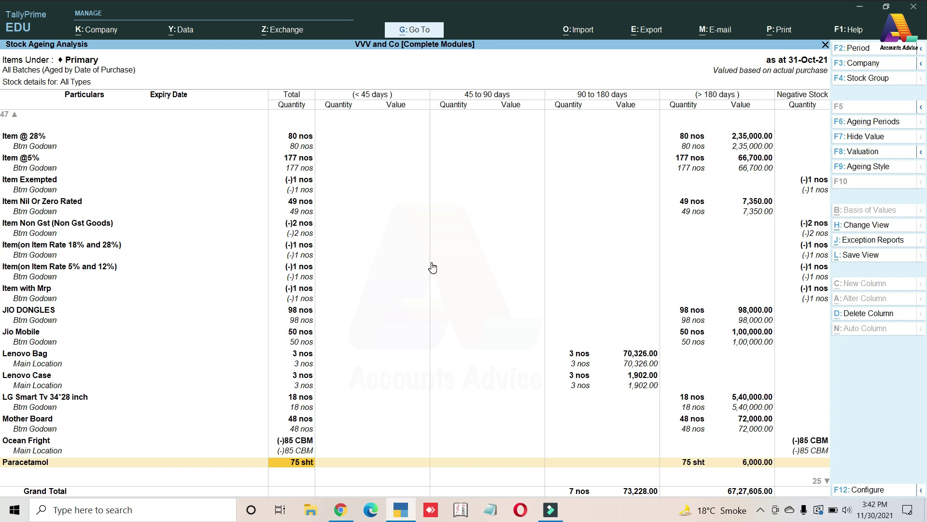
# Switch the Stock Ageing Analysis from the Primary group to the LG stock group.
pyautogui.press('F4')
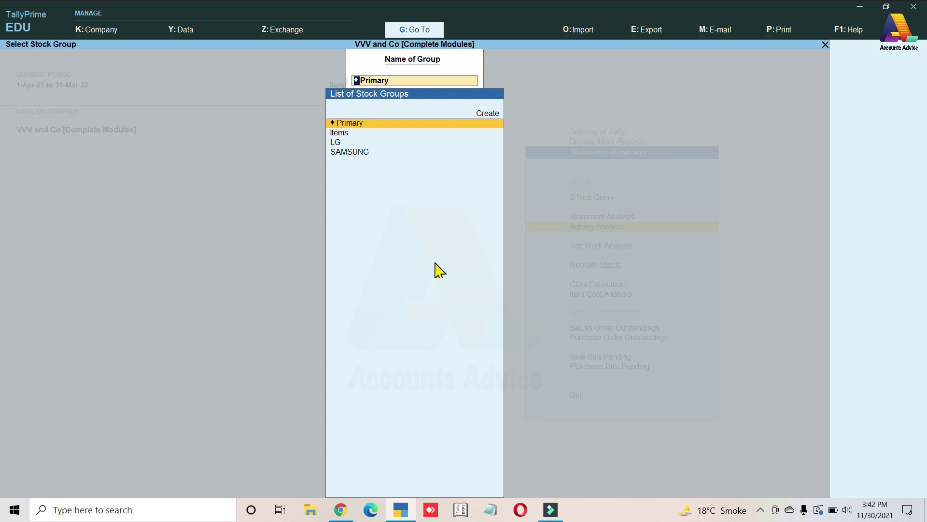
pyautogui.press('Down')
pyautogui.press('Down')
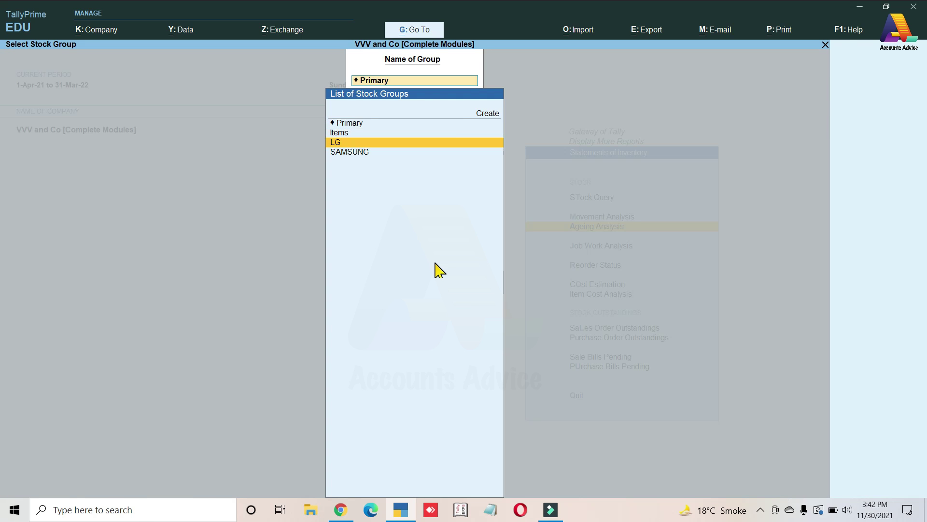
pyautogui.press('Return')
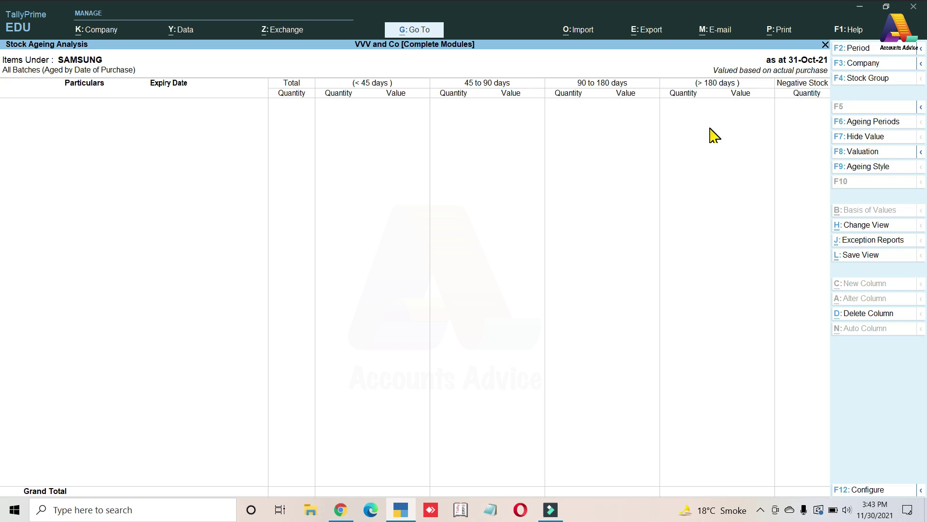
# Show the ageing analysis for the Items stock group instead of SAMSUNG.
pyautogui.press('F4')
pyautogui.press('Up')
pyautogui.press('Up')
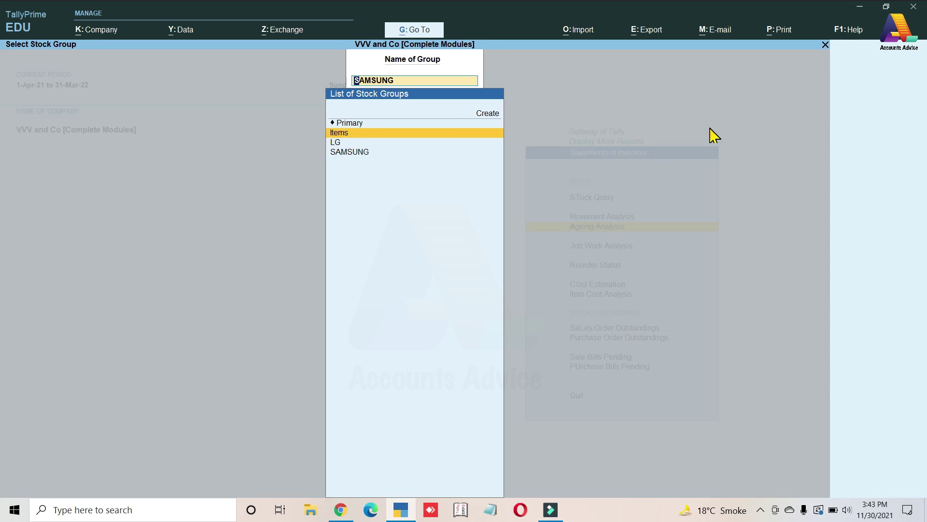
pyautogui.press('Return')
# Set the report's stock group back to Primary to cover all stock items.
pyautogui.press('F4')
pyautogui.press('Up')
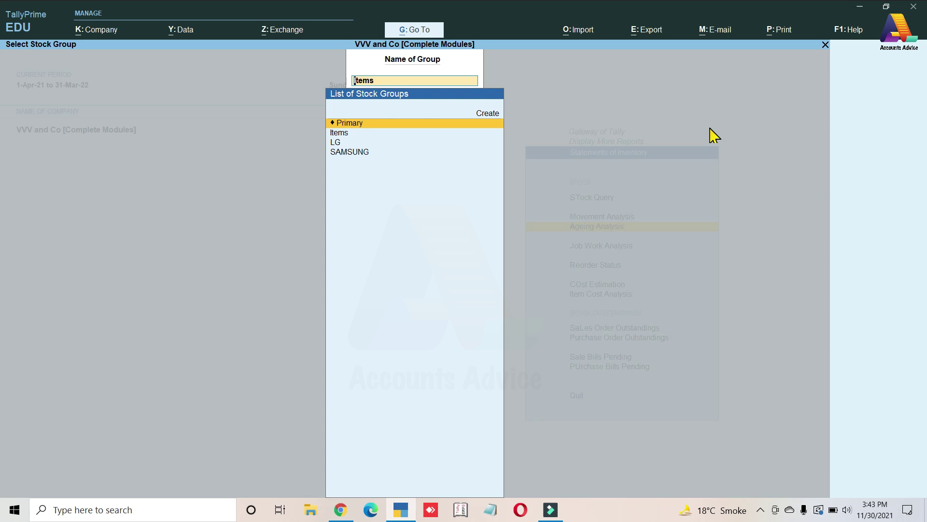
pyautogui.press('Return')
# Examine the full list of Primary stock items down to its end and back to the first item, checking their ageing quantities and values.
pyautogui.press('Down')
pyautogui.press('Down')
pyautogui.press('Down')
pyautogui.press('Down')
pyautogui.press('Down')
pyautogui.press('Down')
pyautogui.press('Down')
pyautogui.press('Down')
pyautogui.press('Down')
pyautogui.press('Down')
pyautogui.press('Down')
pyautogui.press('Down')
pyautogui.press('Down')
pyautogui.press('Down')
pyautogui.press('Down')
pyautogui.press('Down')
pyautogui.press('Down')
pyautogui.press('Down')
pyautogui.press('Down')
pyautogui.press('Down')
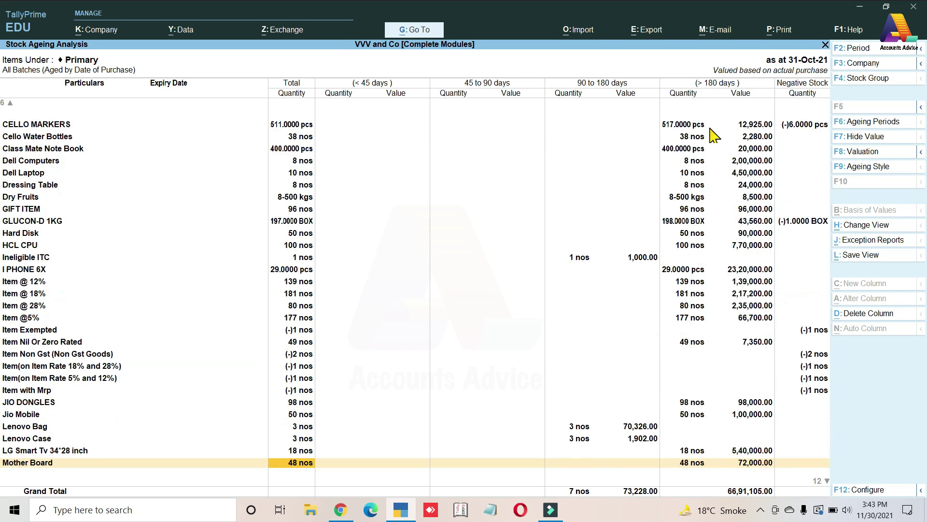
pyautogui.press('Down')
pyautogui.press('Down')
pyautogui.press('Down')
pyautogui.press('Down')
pyautogui.press('Down')
pyautogui.press('Down')
pyautogui.press('Down')
pyautogui.press('Down')
pyautogui.press('Down')
pyautogui.press('Down')
pyautogui.press('Down')
pyautogui.press('Down')
pyautogui.press('Up')
pyautogui.press('Up')
pyautogui.press('Up')
pyautogui.press('Up')
pyautogui.press('Up')
pyautogui.press('Up')
pyautogui.press('Up')
pyautogui.press('Up')
pyautogui.press('Up')
pyautogui.press('Up')
pyautogui.press('Up')
pyautogui.press('Up')
pyautogui.press('Up')
pyautogui.press('Up')
pyautogui.press('Up')
pyautogui.press('Up')
pyautogui.press('Up')
pyautogui.press('Up')
pyautogui.press('Up')
pyautogui.press('Up')
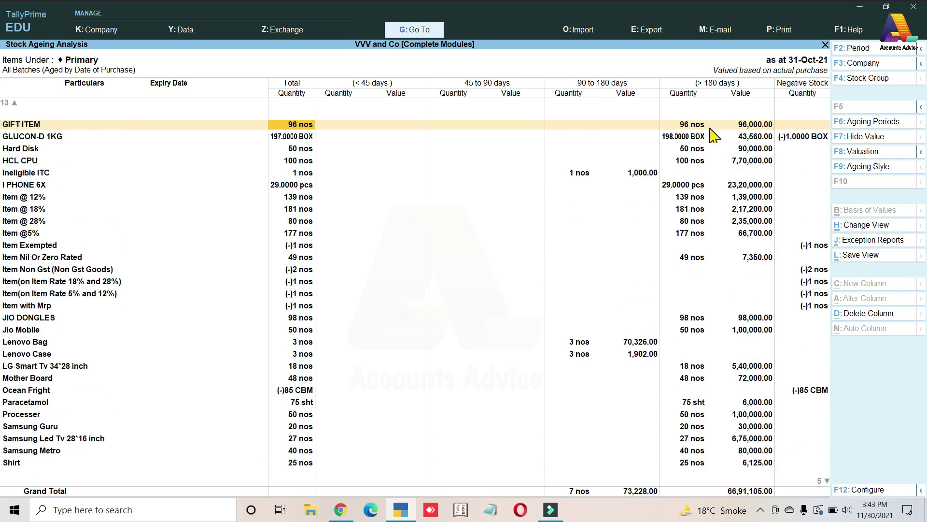
pyautogui.press('Up')
pyautogui.press('Up')
pyautogui.press('Up')
pyautogui.press('Up')
pyautogui.press('Up')
pyautogui.press('Up')
pyautogui.press('Up')
pyautogui.press('Up')
pyautogui.press('Up')
pyautogui.press('Up')
pyautogui.press('Up')
pyautogui.press('Up')
pyautogui.press('Up')
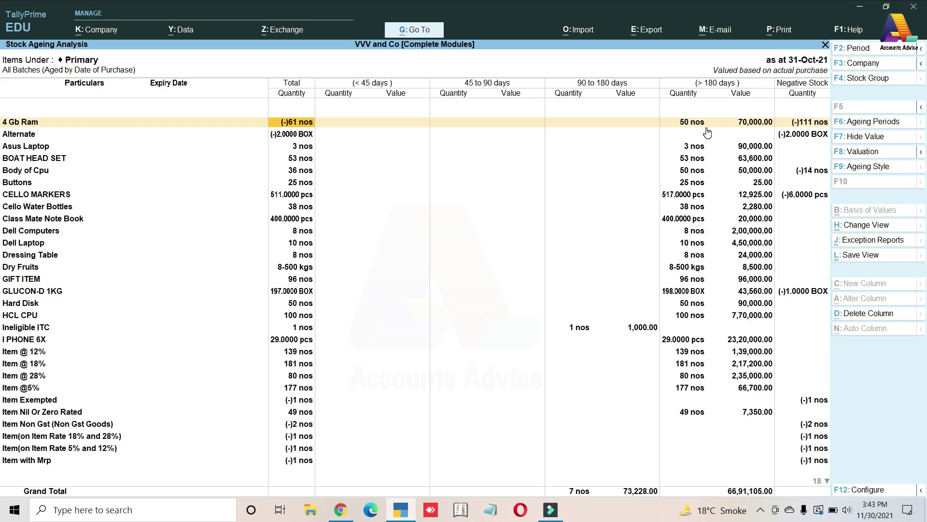